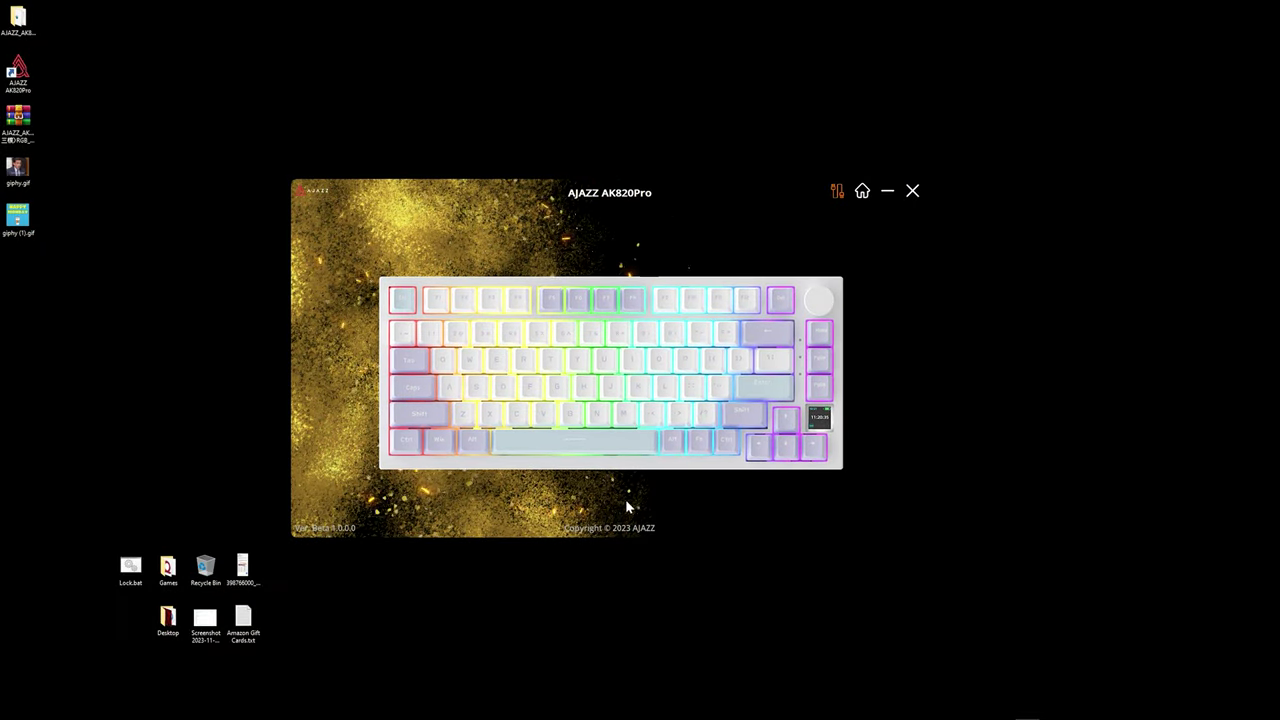
Enter the AK820Pro keyboard's settings and open the key assignments of My Exclusive Config 1.
{"action": "left_click", "coordinate": [615, 389]}
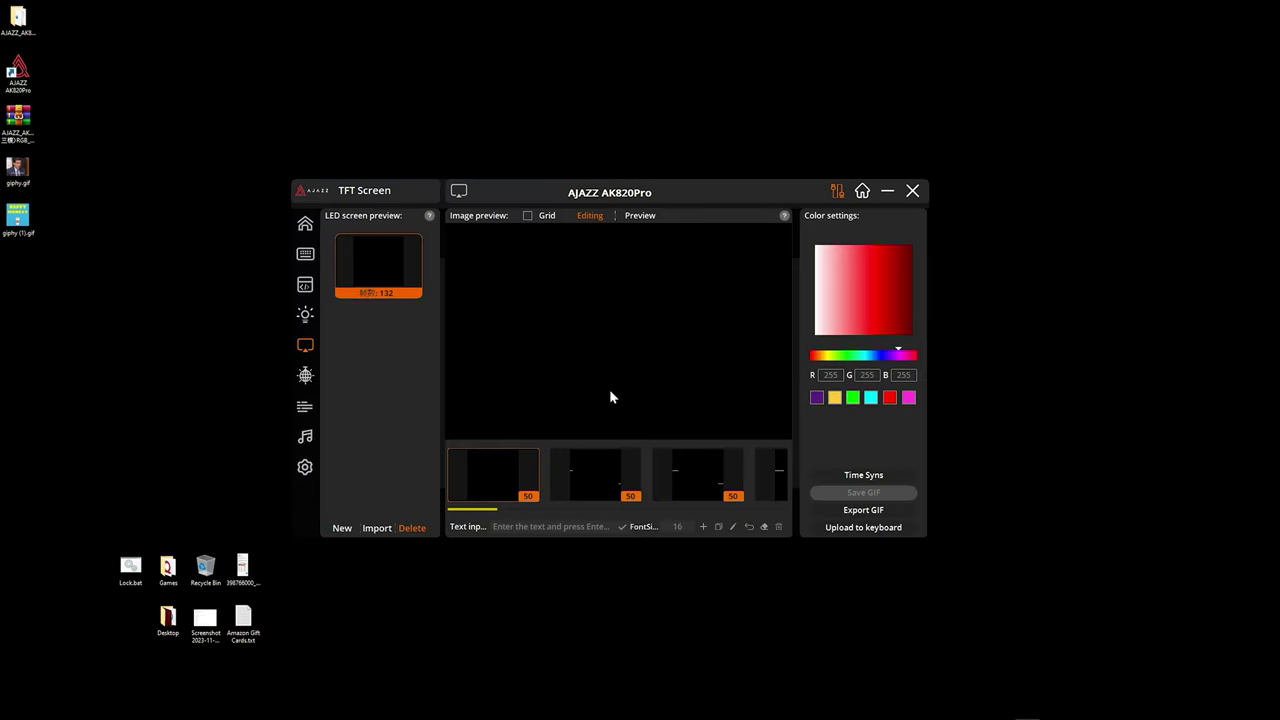
{"action": "left_click", "coordinate": [305, 223]}
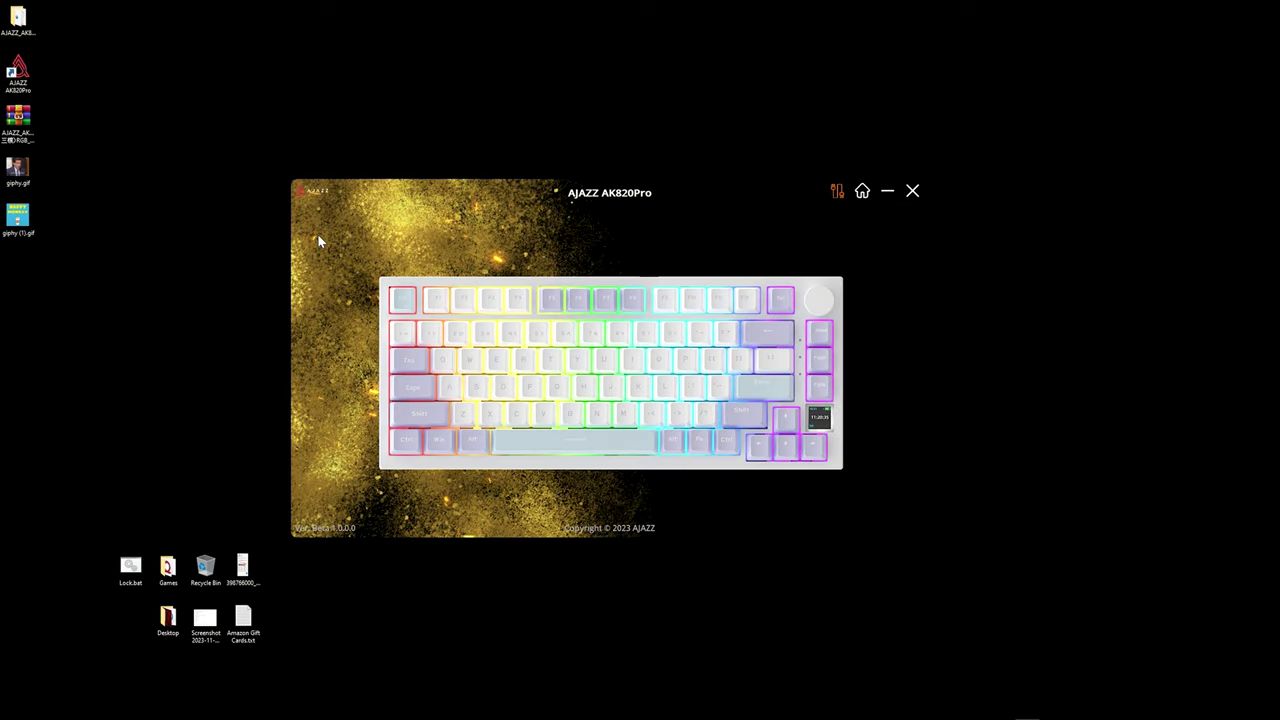
{"action": "left_click", "coordinate": [350, 256]}
{"action": "left_click", "coordinate": [305, 254]}
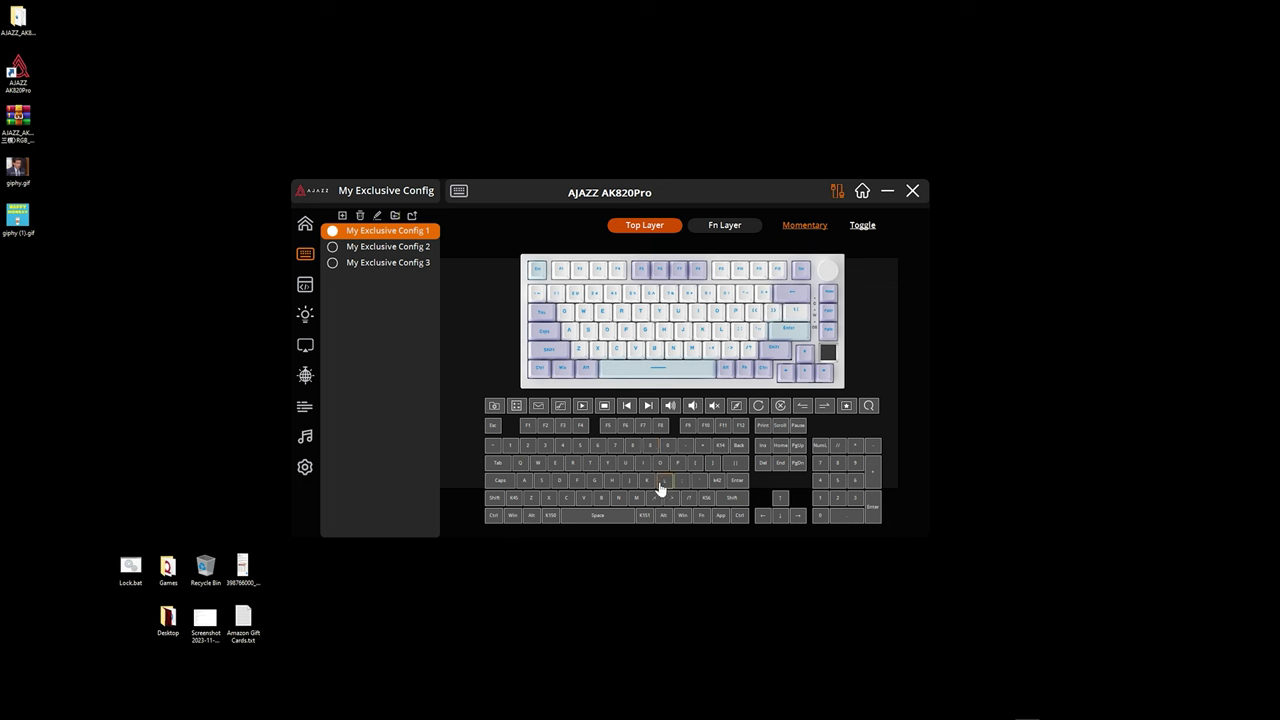
Examine the key types offered in the H key's custom function settings, including Open Website, and close them without applying.
{"action": "right_click", "coordinate": [665, 336]}
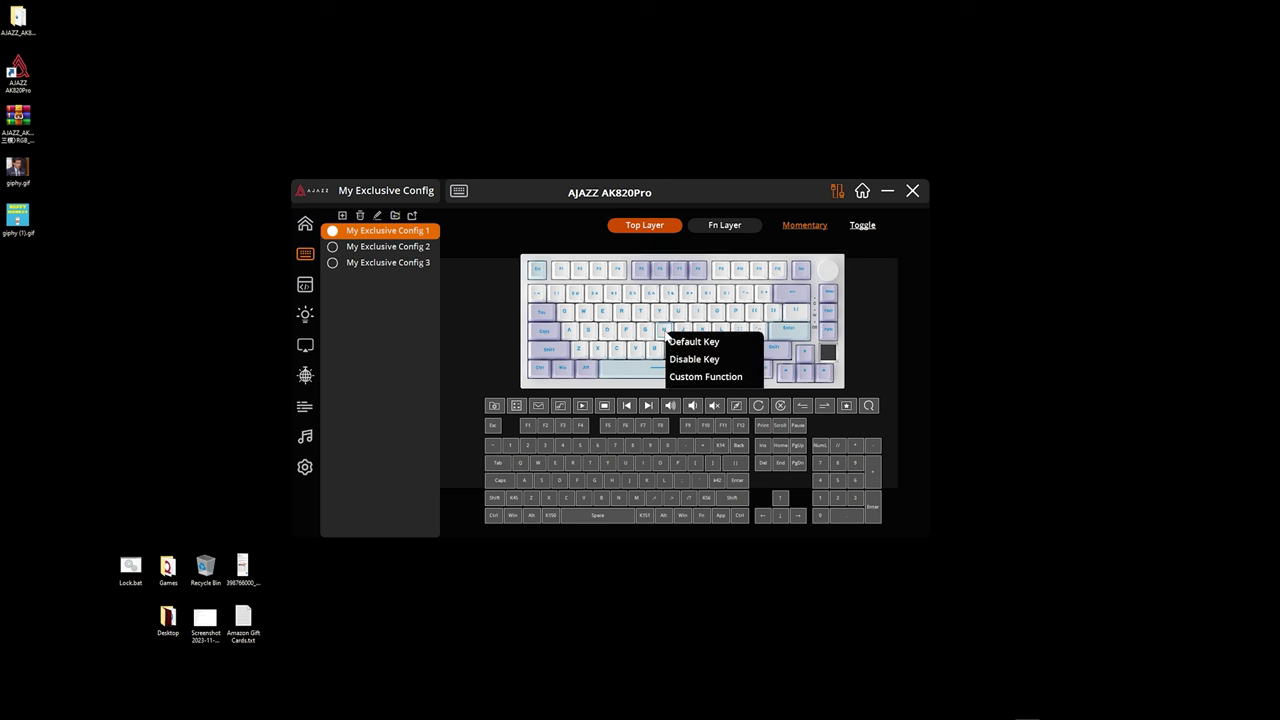
{"action": "left_click", "coordinate": [697, 377]}
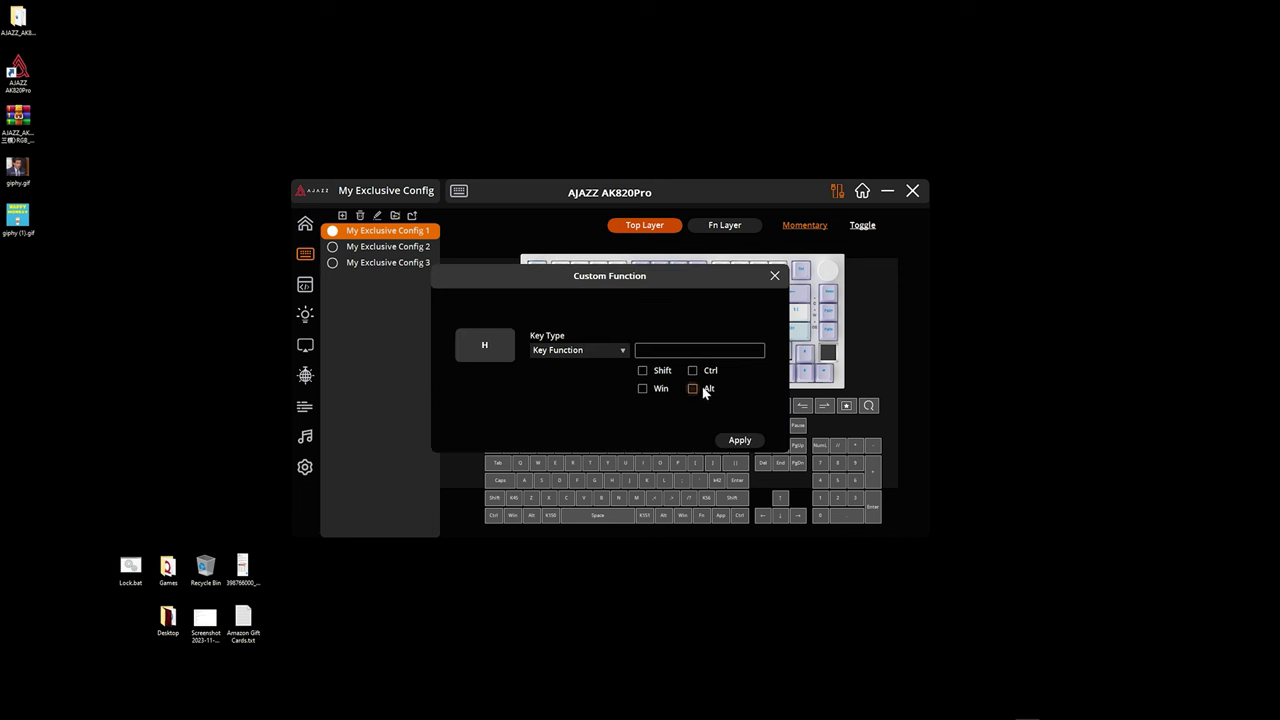
{"action": "left_click", "coordinate": [621, 352]}
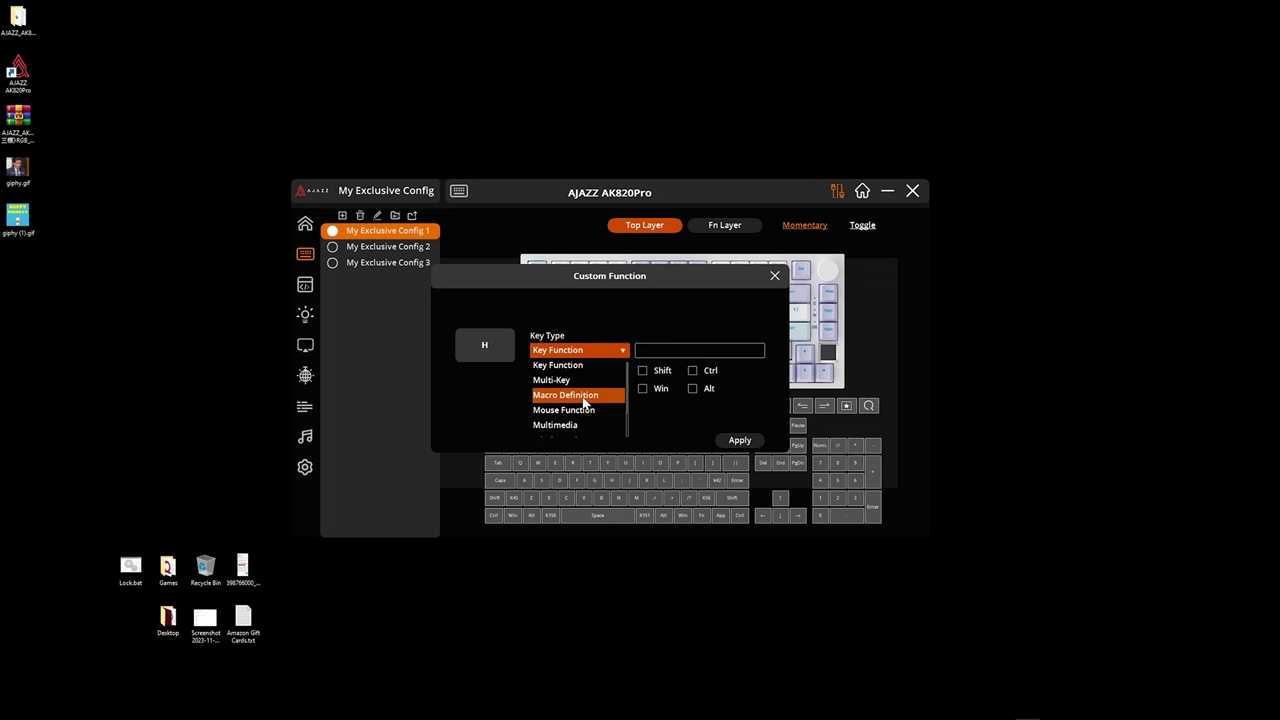
{"action": "scroll", "coordinate": [578, 416], "scroll_direction": "down", "scroll_amount": 1}
{"action": "scroll", "coordinate": [577, 414], "scroll_direction": "down", "scroll_amount": 2}
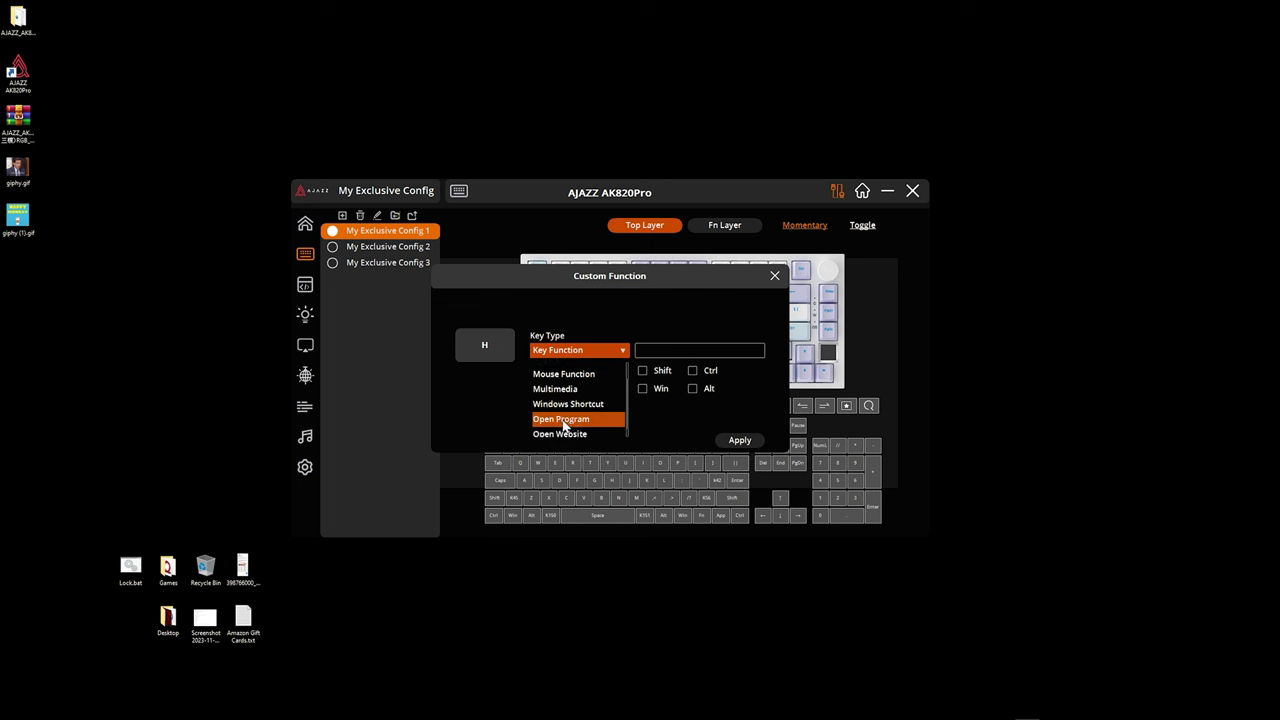
{"action": "scroll", "coordinate": [568, 428], "scroll_direction": "down", "scroll_amount": 1}
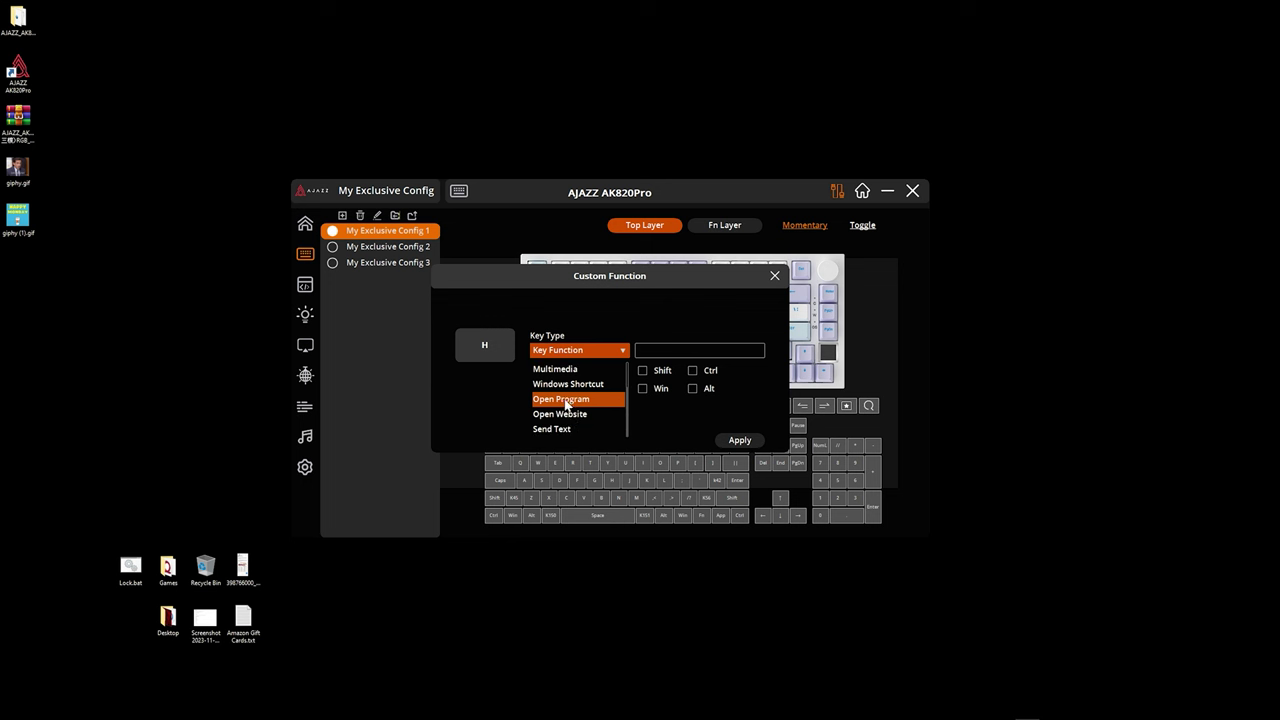
{"action": "left_click", "coordinate": [564, 411]}
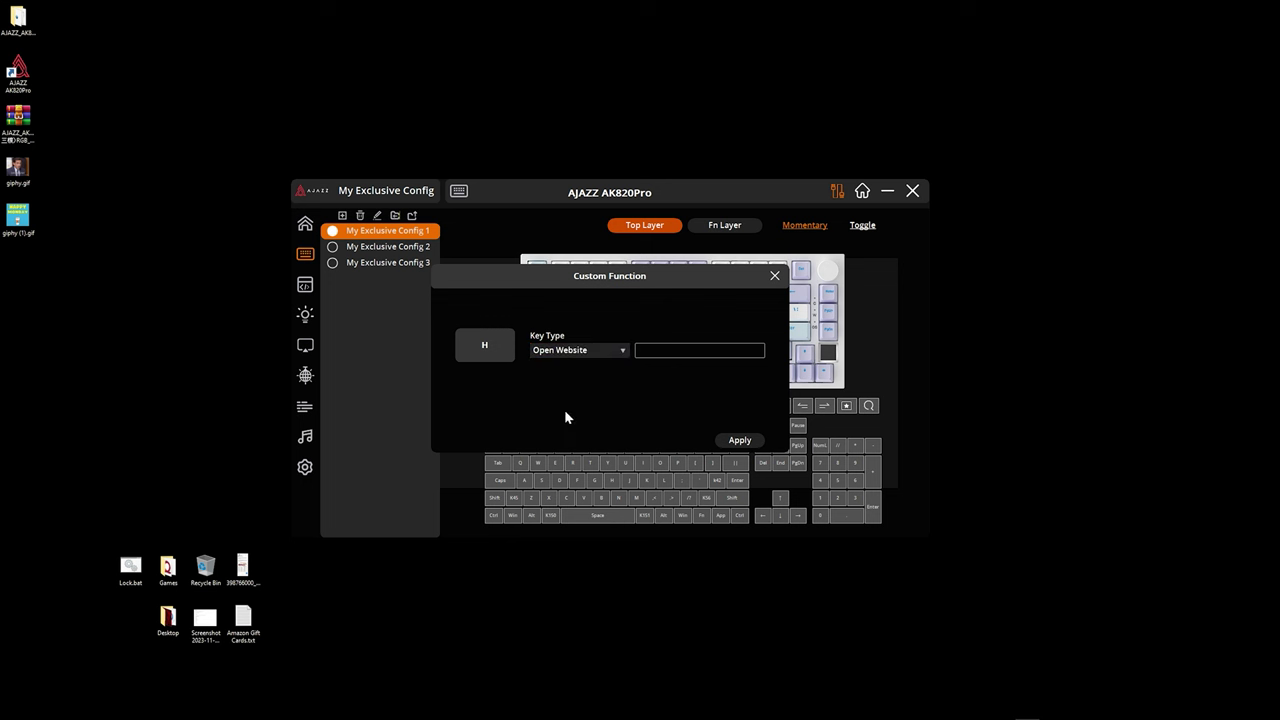
{"action": "left_click", "coordinate": [624, 350]}
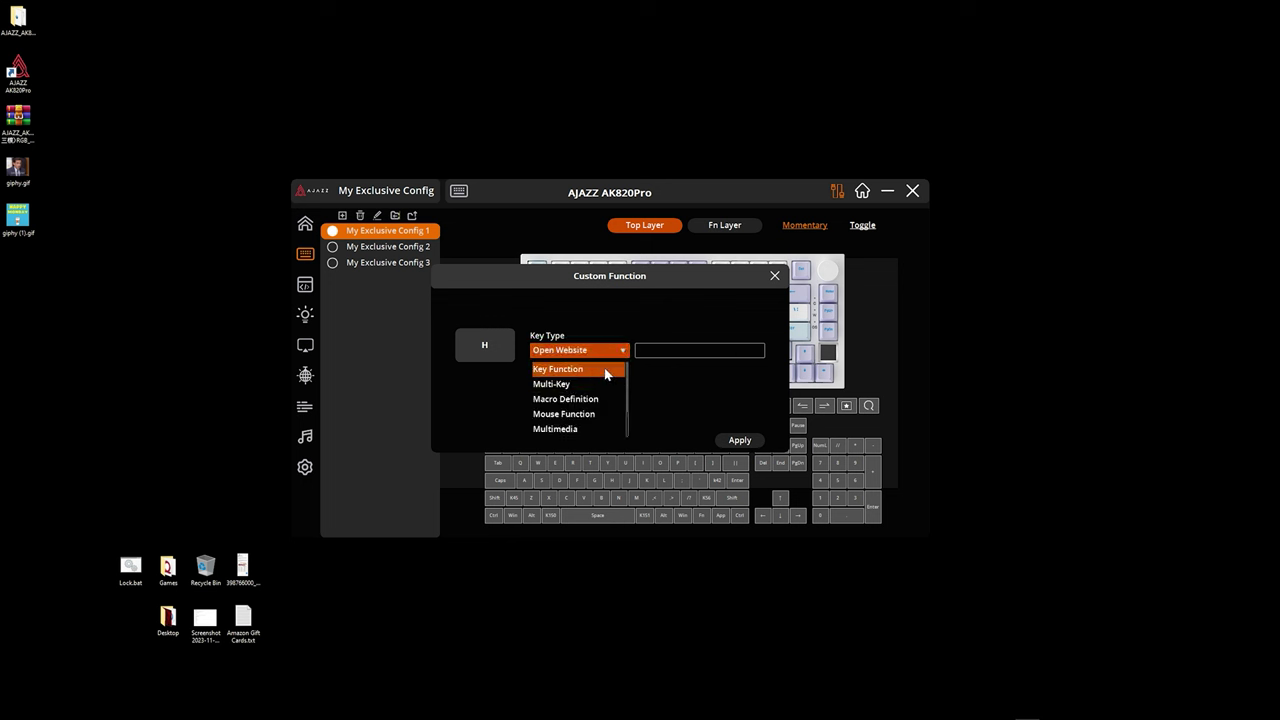
{"action": "left_click", "coordinate": [605, 370]}
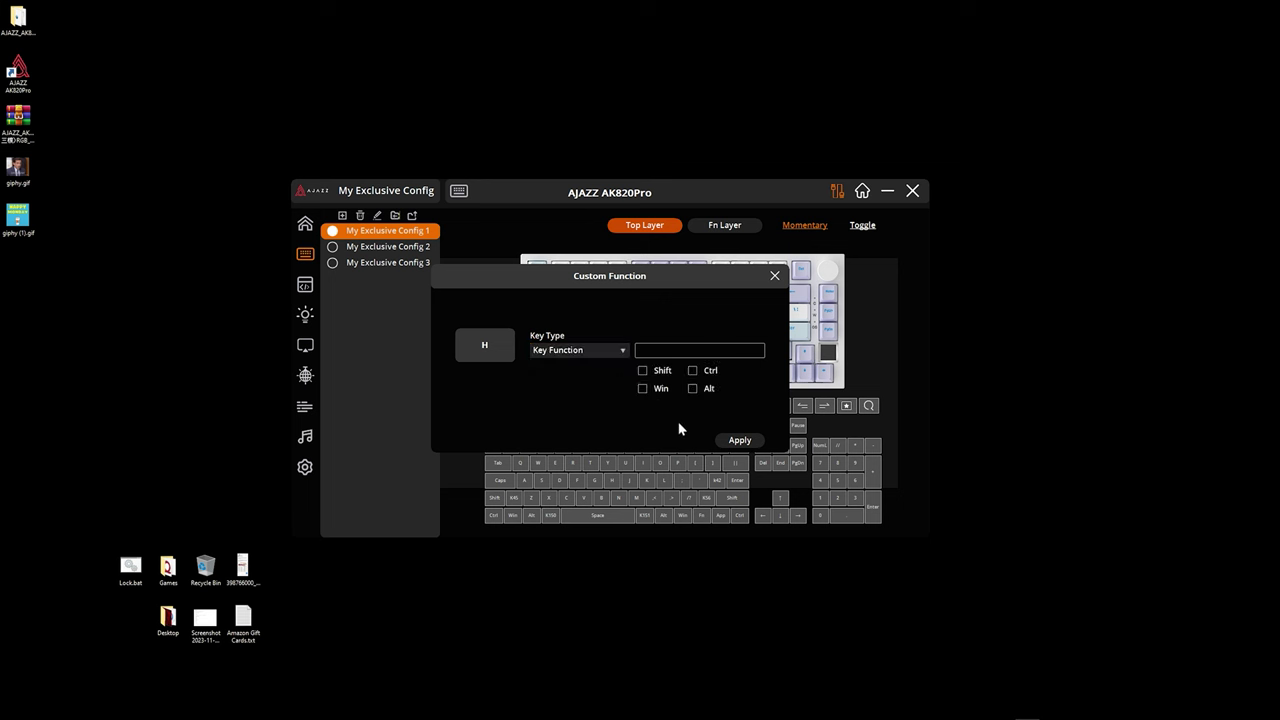
{"action": "left_click", "coordinate": [774, 280]}
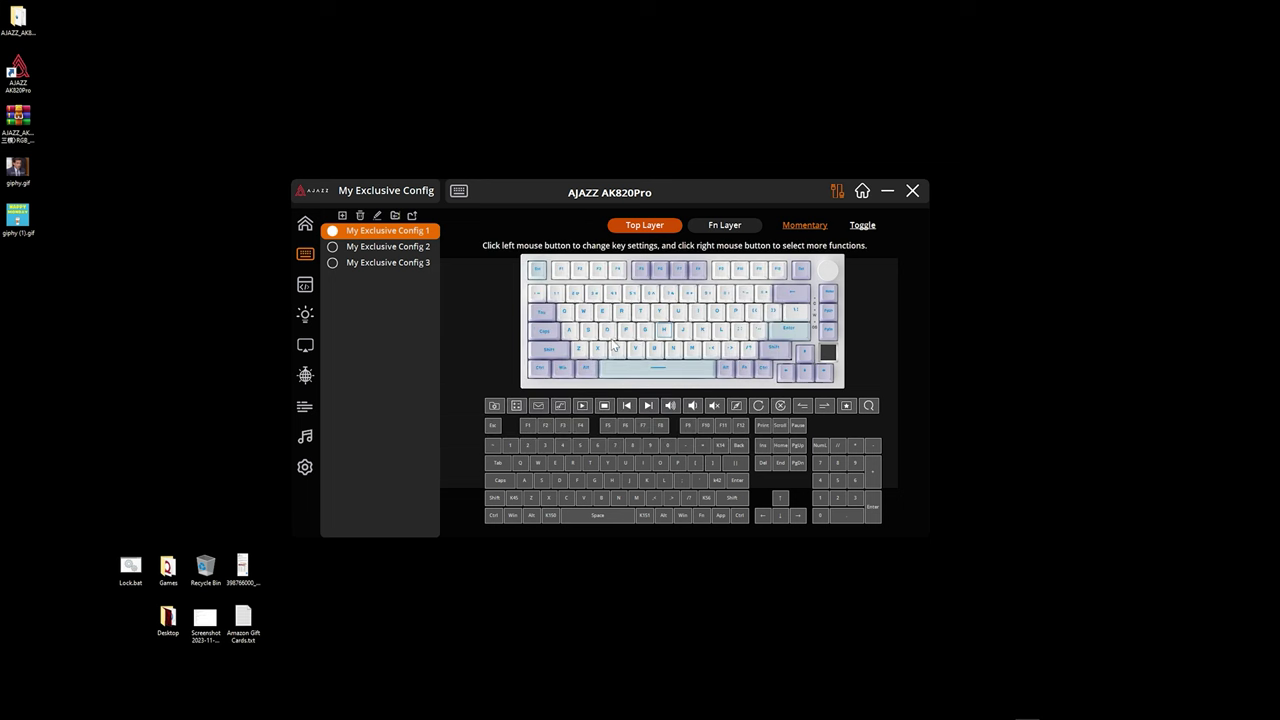
{"action": "right_click", "coordinate": [742, 304]}
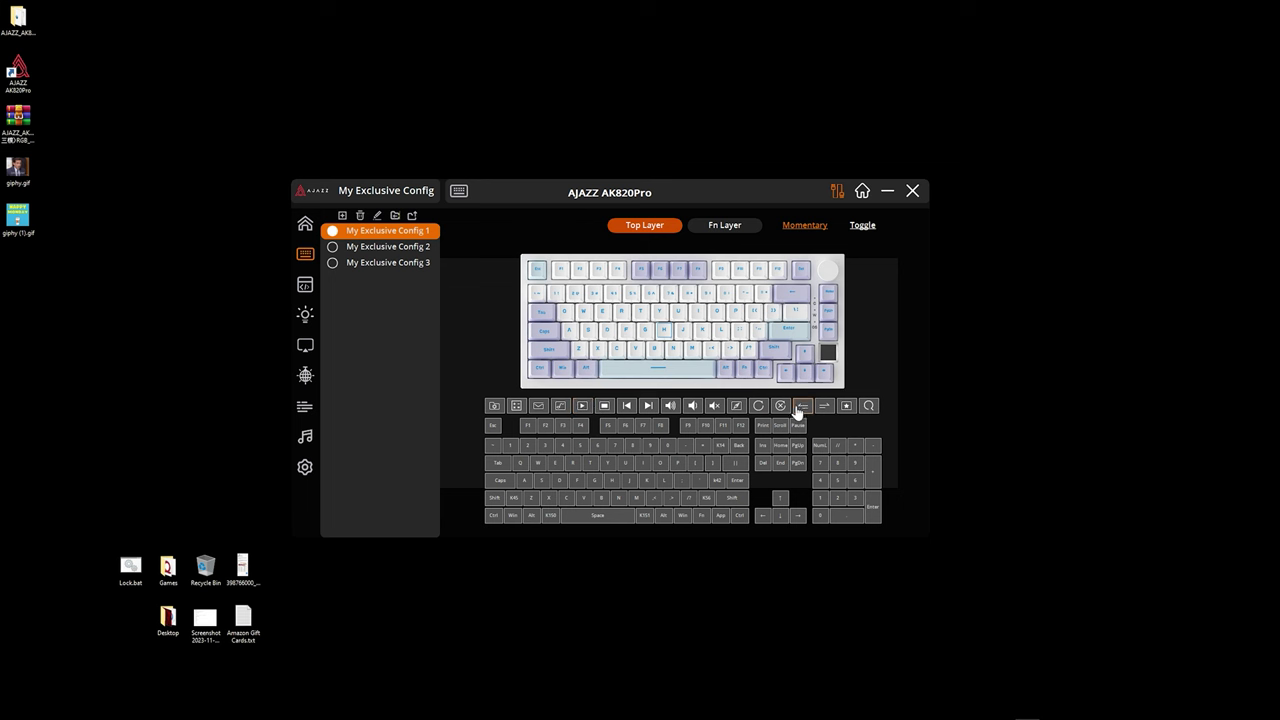
Look over the macro manager and try out the Rolling lighting mode's Colorful, direction and speed options.
{"action": "left_click", "coordinate": [306, 286]}
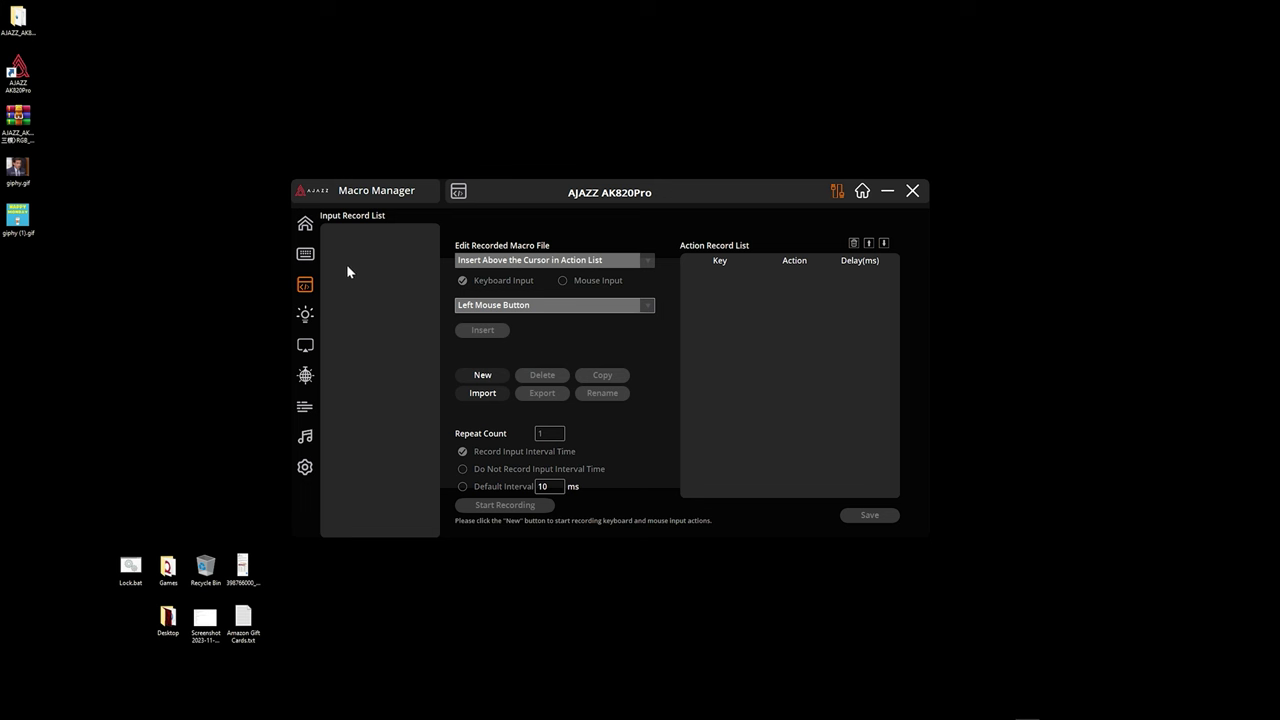
{"action": "left_click", "coordinate": [305, 314]}
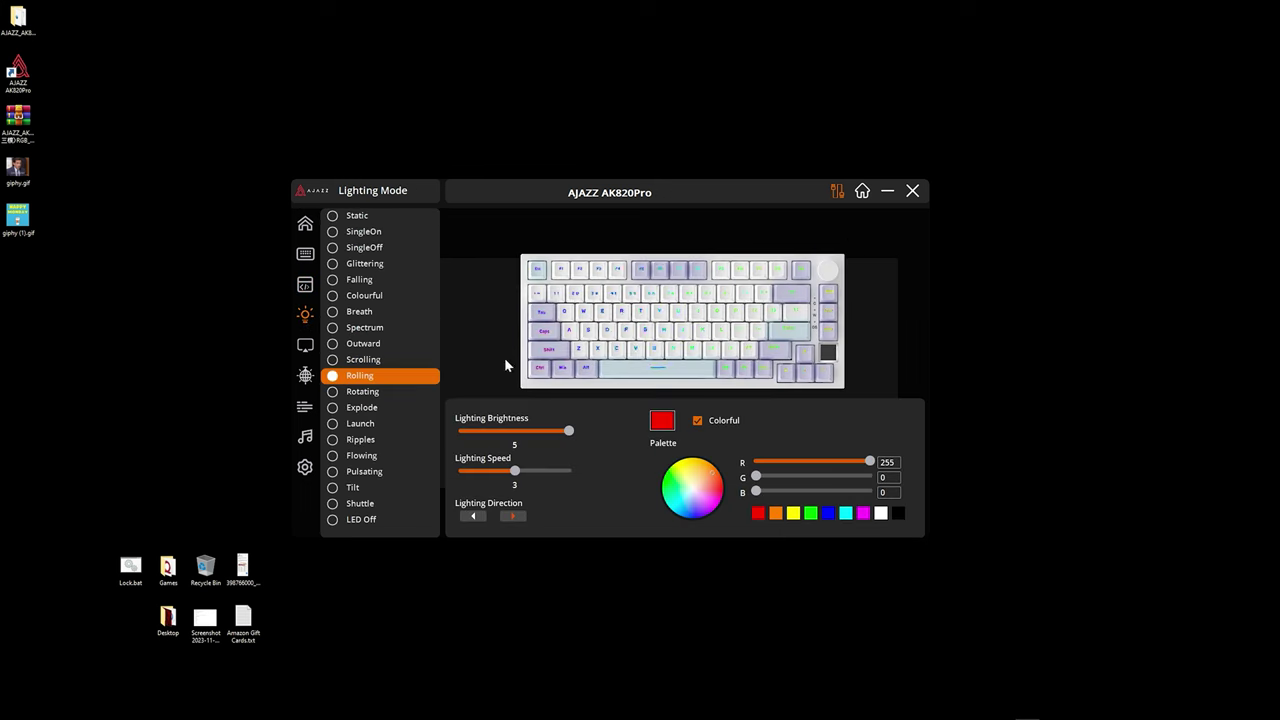
{"action": "left_click", "coordinate": [697, 420]}
{"action": "left_click", "coordinate": [697, 420]}
{"action": "left_click", "coordinate": [513, 516]}
{"action": "left_click", "coordinate": [516, 476]}
{"action": "mouse_move", "coordinate": [516, 476]}
{"action": "left_mouse_down"}
{"action": "mouse_move", "coordinate": [543, 472]}
{"action": "mouse_move", "coordinate": [514, 474]}
{"action": "left_mouse_up"}
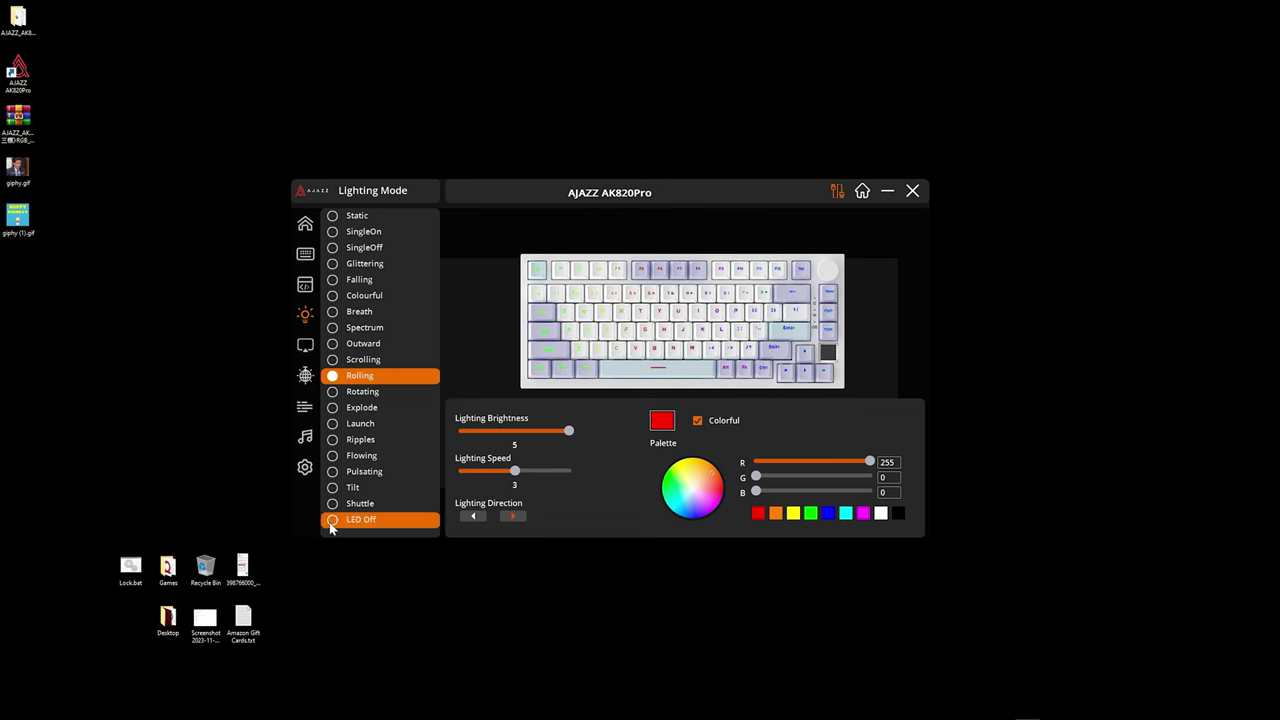
Preview the existing animation for the keyboard's TFT screen and return to editing.
{"action": "left_click", "coordinate": [306, 346]}
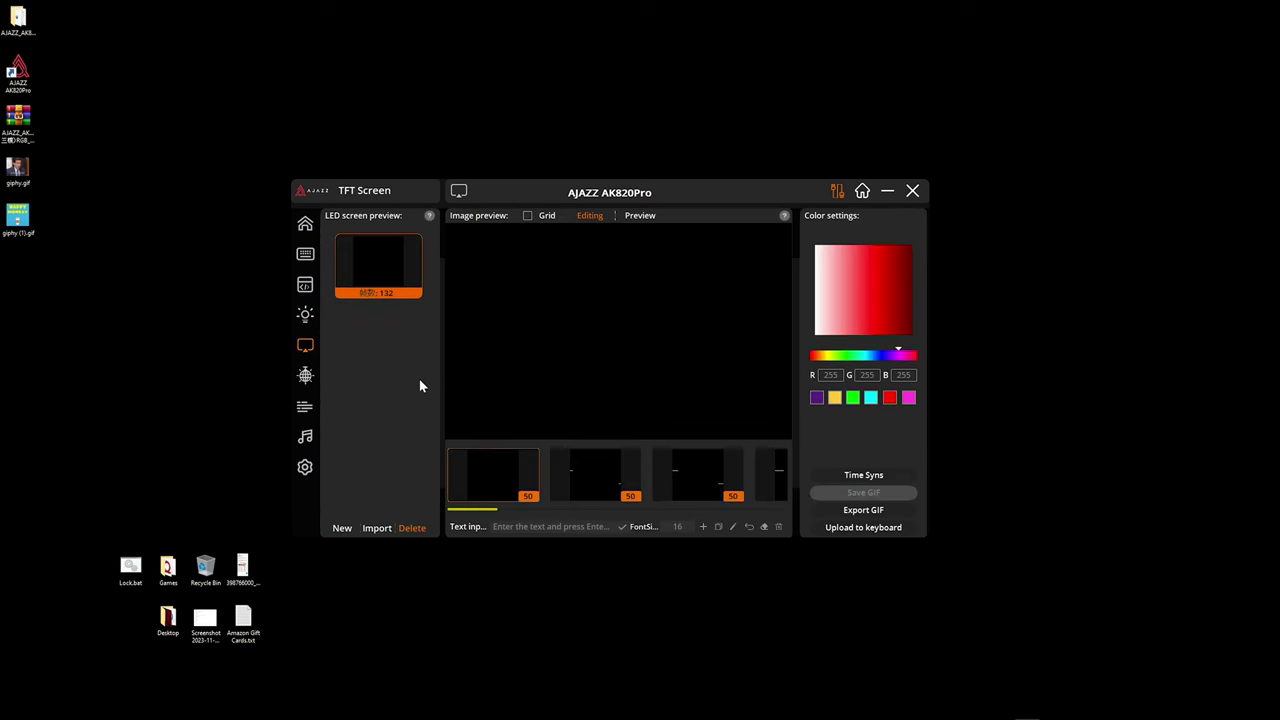
{"action": "left_click", "coordinate": [639, 219]}
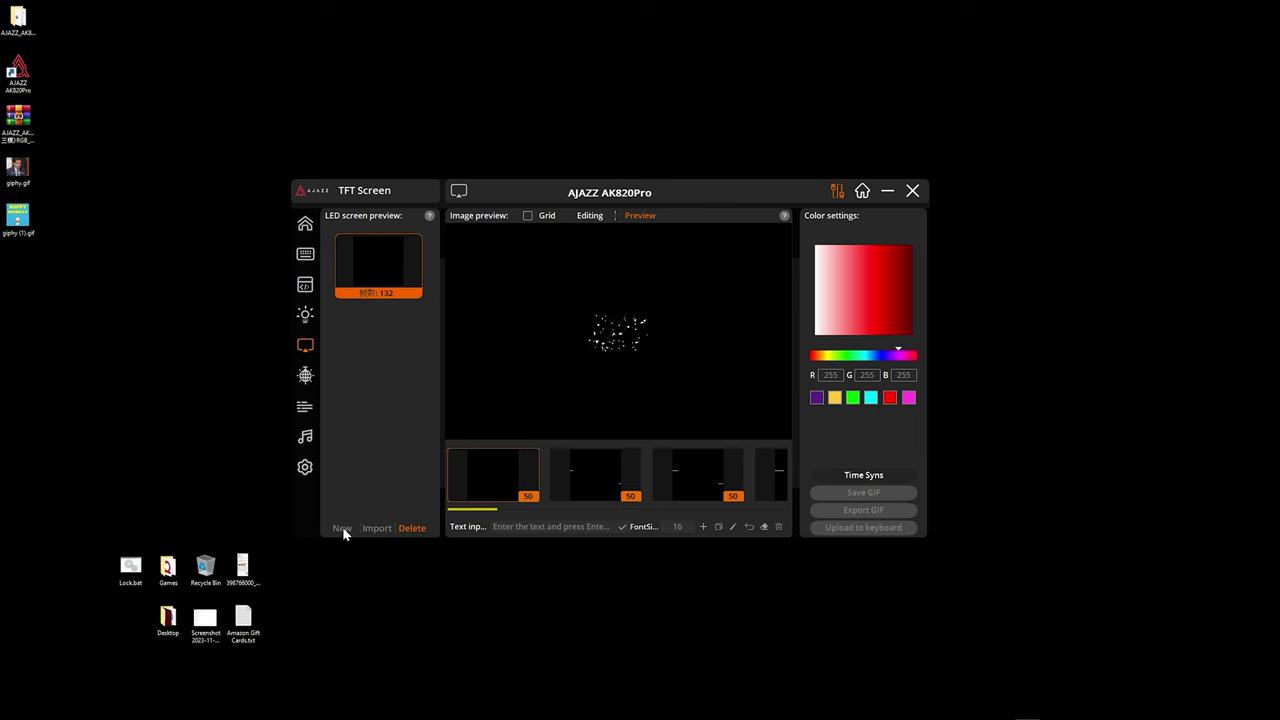
{"action": "left_click", "coordinate": [584, 218]}
Show the grid and draw a freehand orange outline across the first frame of the TFT animation.
{"action": "left_click", "coordinate": [528, 217]}
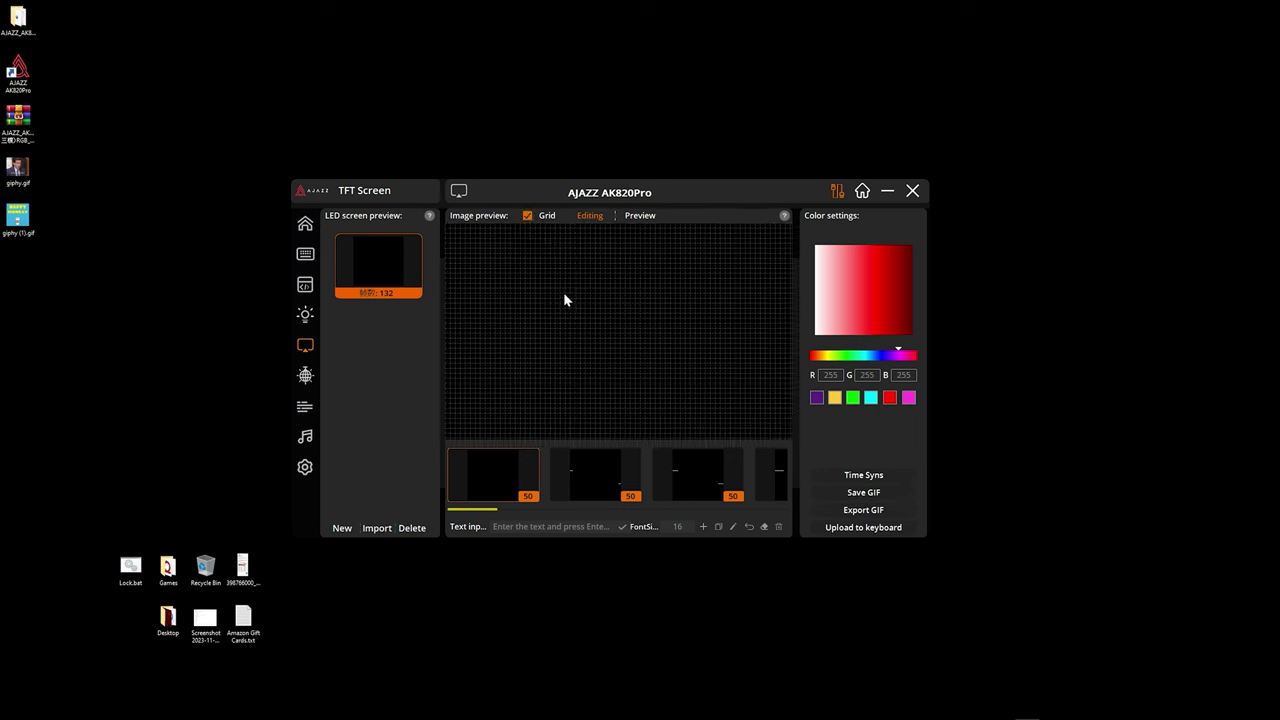
{"action": "left_click_drag", "start_coordinate": [565, 292], "coordinate": [578, 302]}
{"action": "mouse_move", "coordinate": [669, 331]}
{"action": "left_mouse_down"}
{"action": "mouse_move", "coordinate": [759, 364]}
{"action": "mouse_move", "coordinate": [486, 314]}
{"action": "mouse_move", "coordinate": [606, 383]}
{"action": "left_mouse_up"}
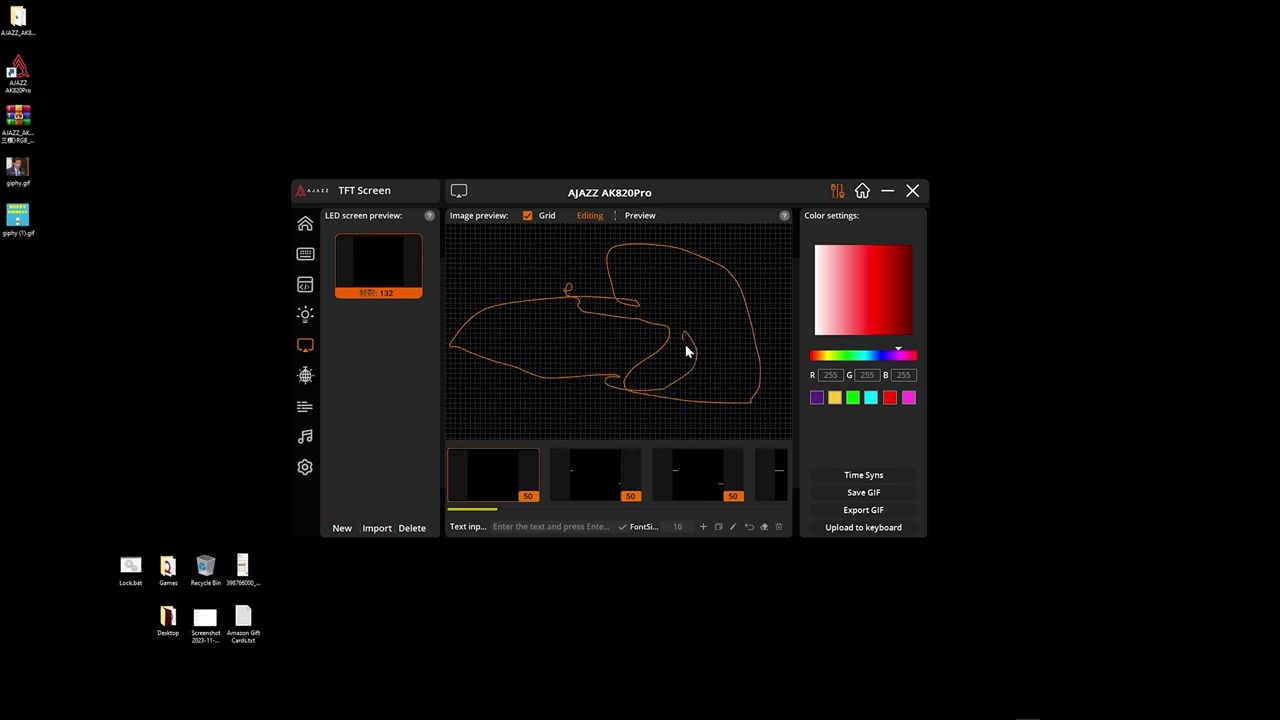
{"action": "left_click_drag", "start_coordinate": [687, 351], "coordinate": [684, 330]}
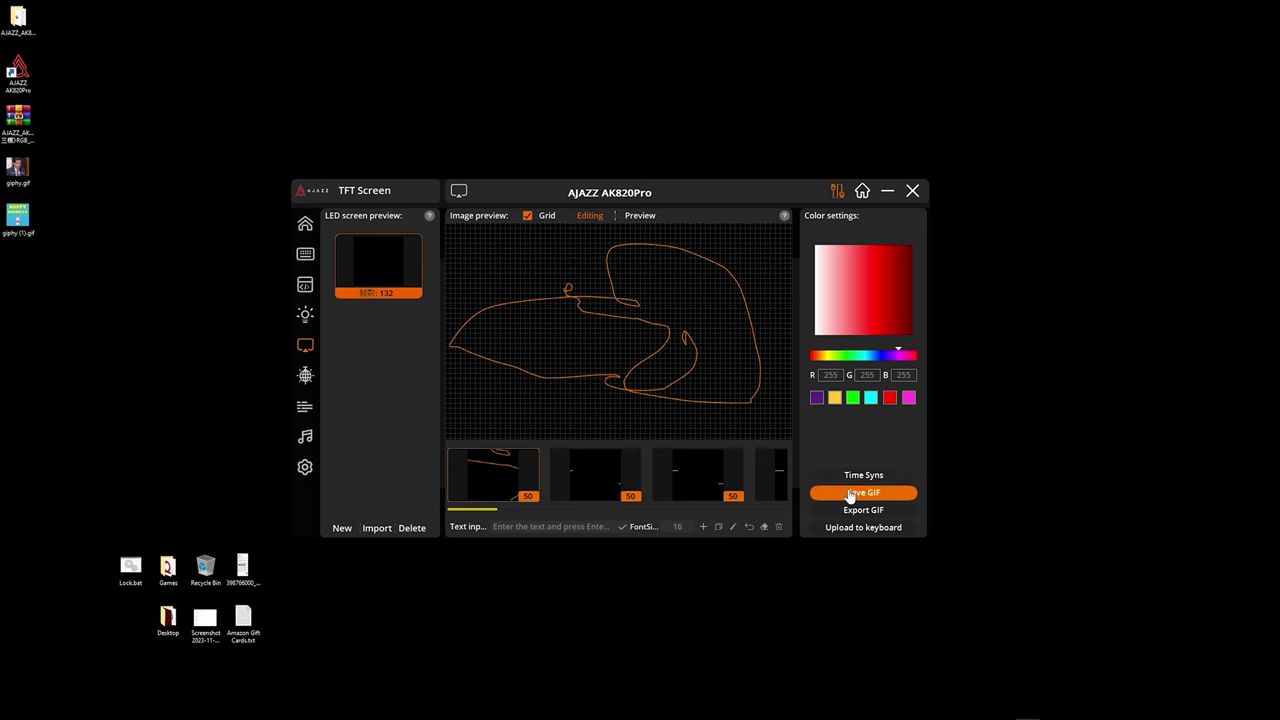
Make an eraser stroke across the lower part of the drawing and hide the grid.
{"action": "left_click", "coordinate": [764, 530]}
{"action": "left_click_drag", "start_coordinate": [724, 400], "coordinate": [551, 366]}
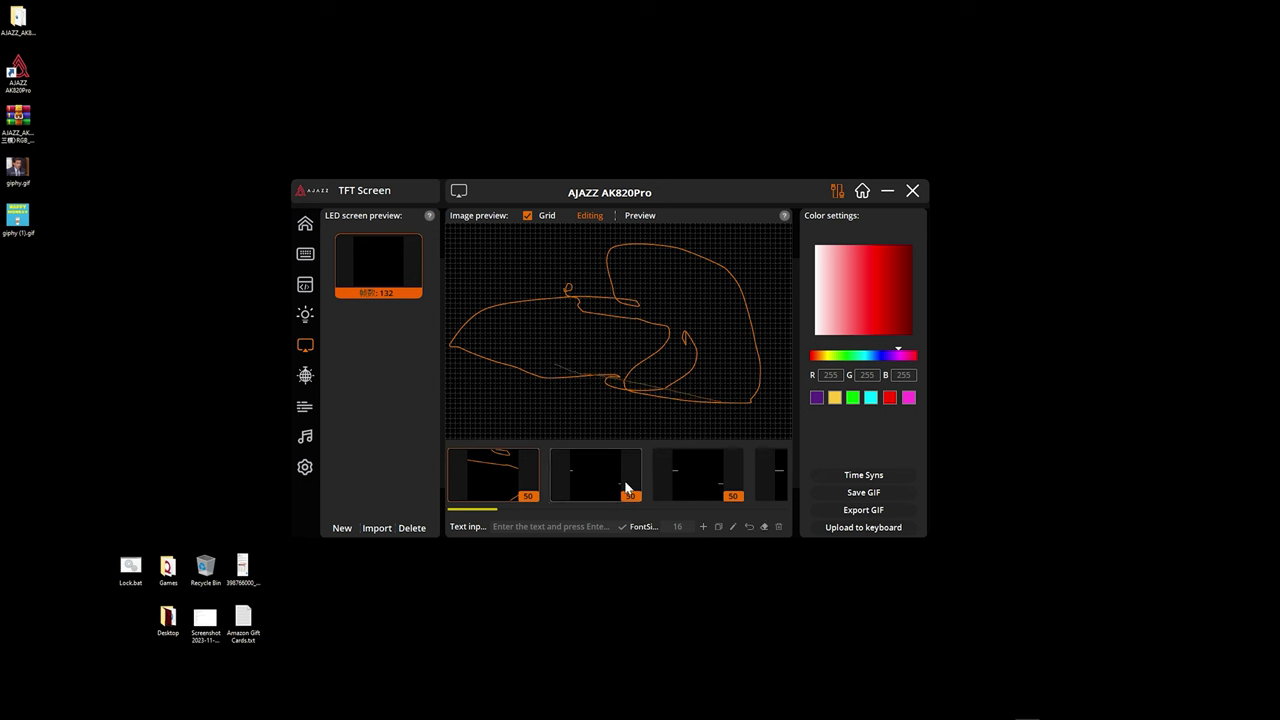
{"action": "left_click", "coordinate": [527, 217]}
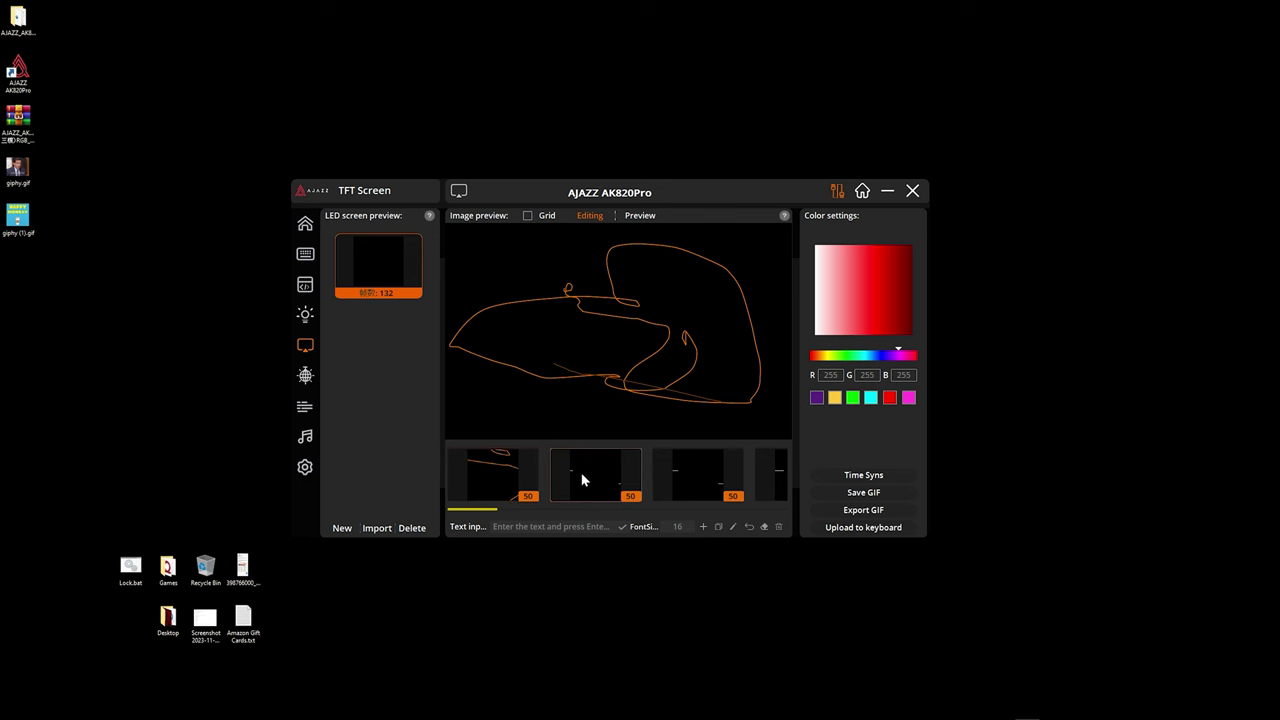
View the animation's third frame, preview the whole animation and return to editing.
{"action": "left_click", "coordinate": [708, 482]}
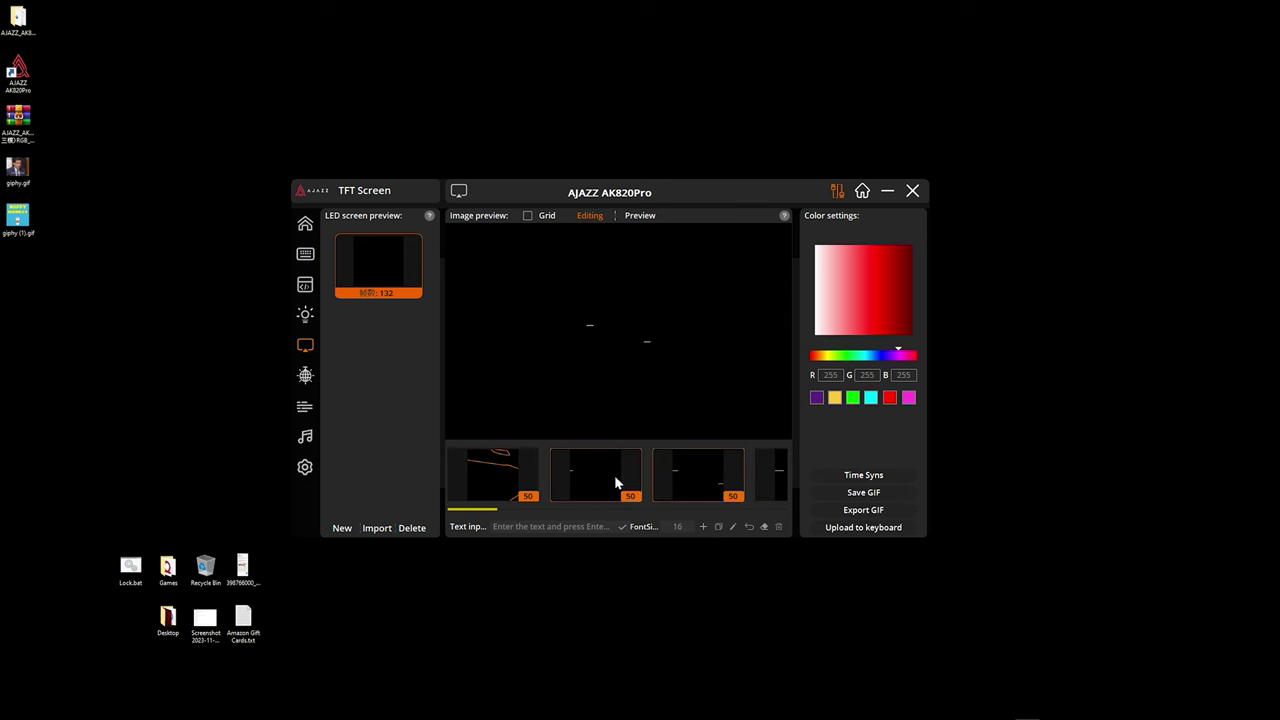
{"action": "left_click", "coordinate": [641, 216]}
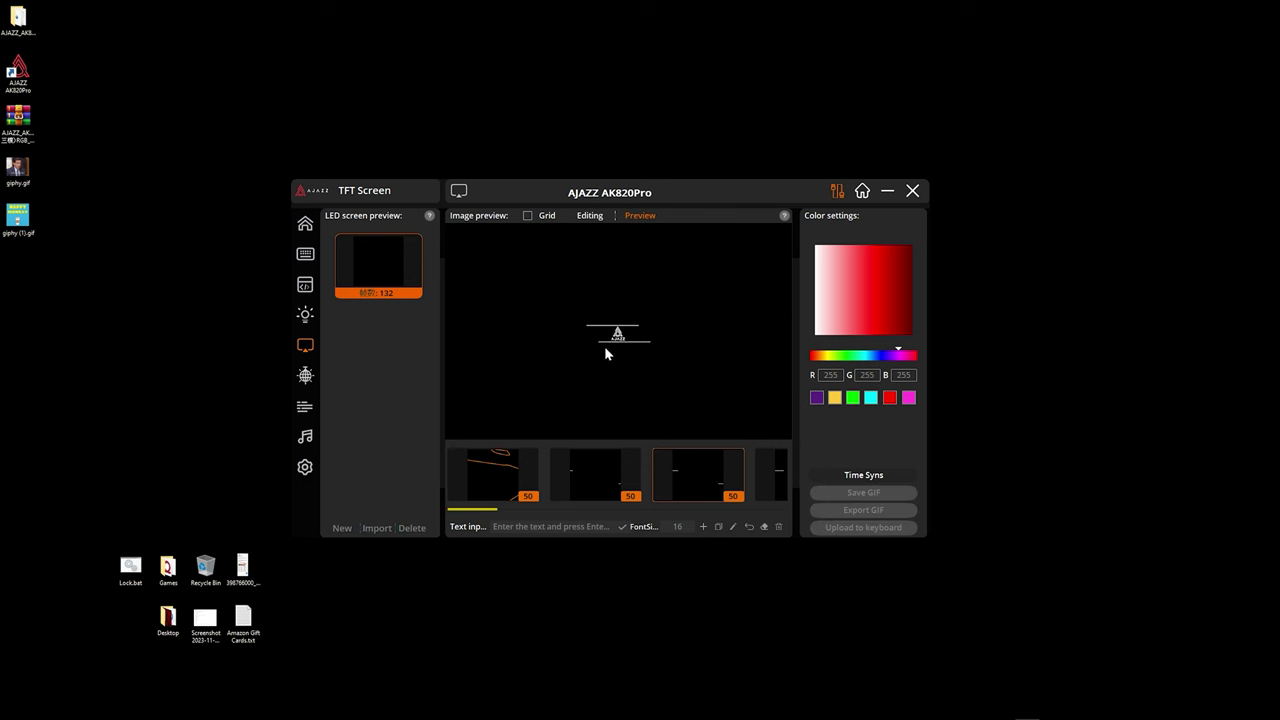
{"action": "left_click", "coordinate": [584, 216]}
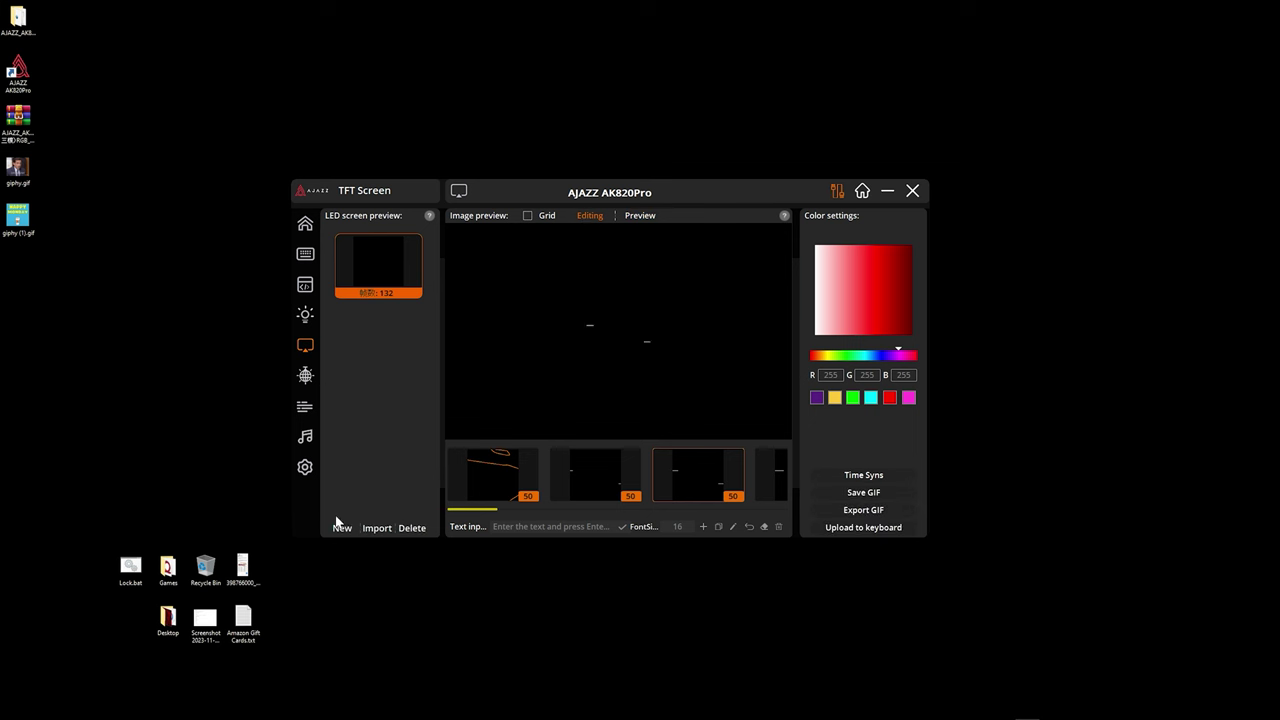
Import giphy (1).gif from the Desktop into the TFT screen list without saving the current modification, and preview it.
{"action": "left_click", "coordinate": [370, 531]}
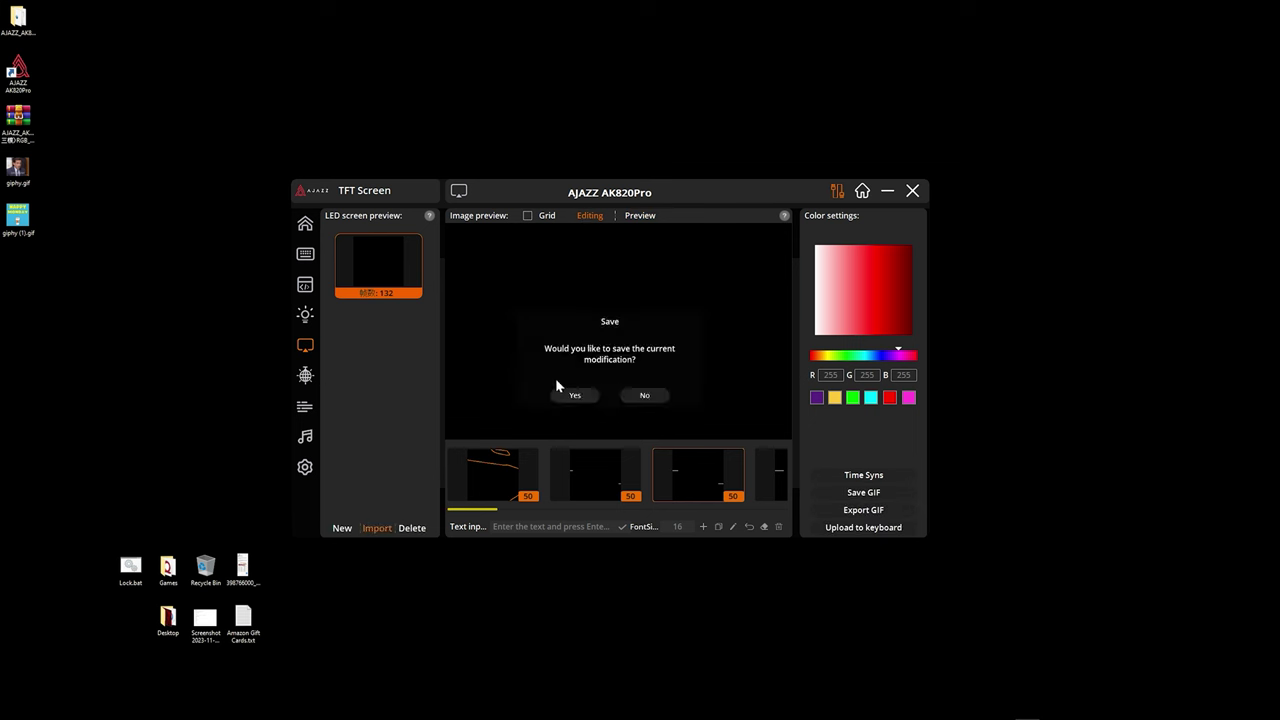
{"action": "left_click", "coordinate": [634, 395]}
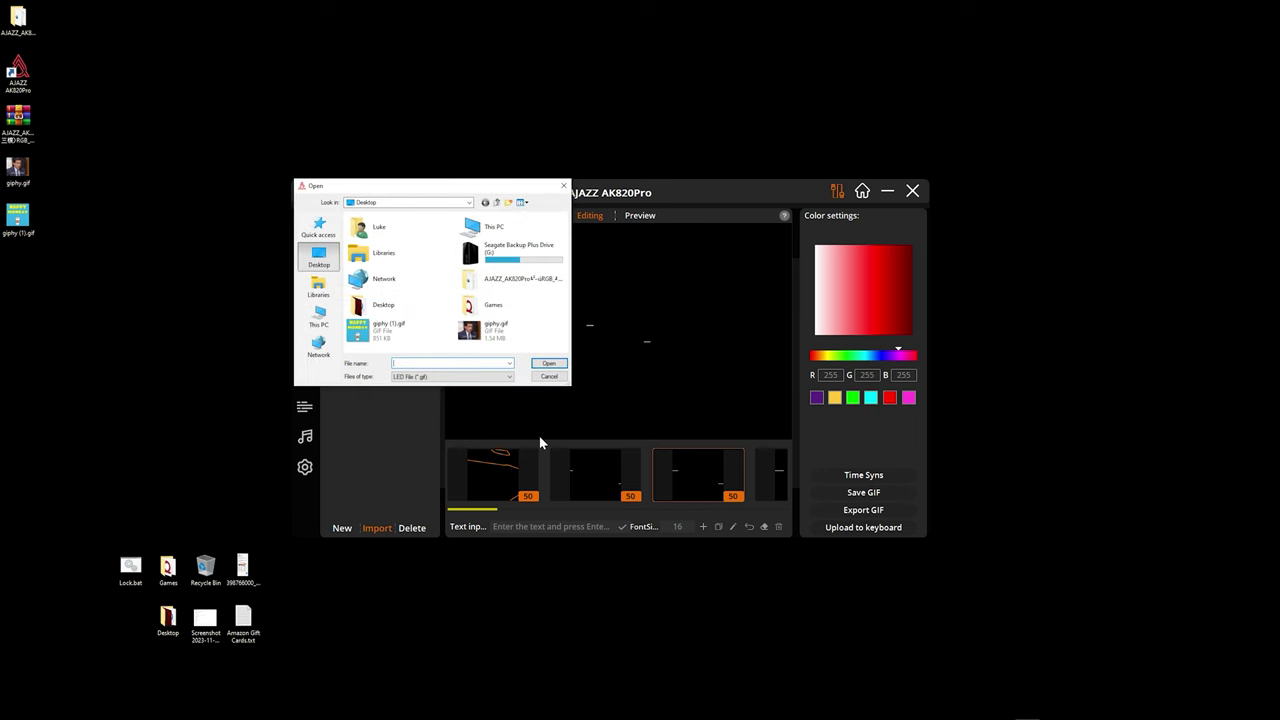
{"action": "left_click", "coordinate": [381, 337]}
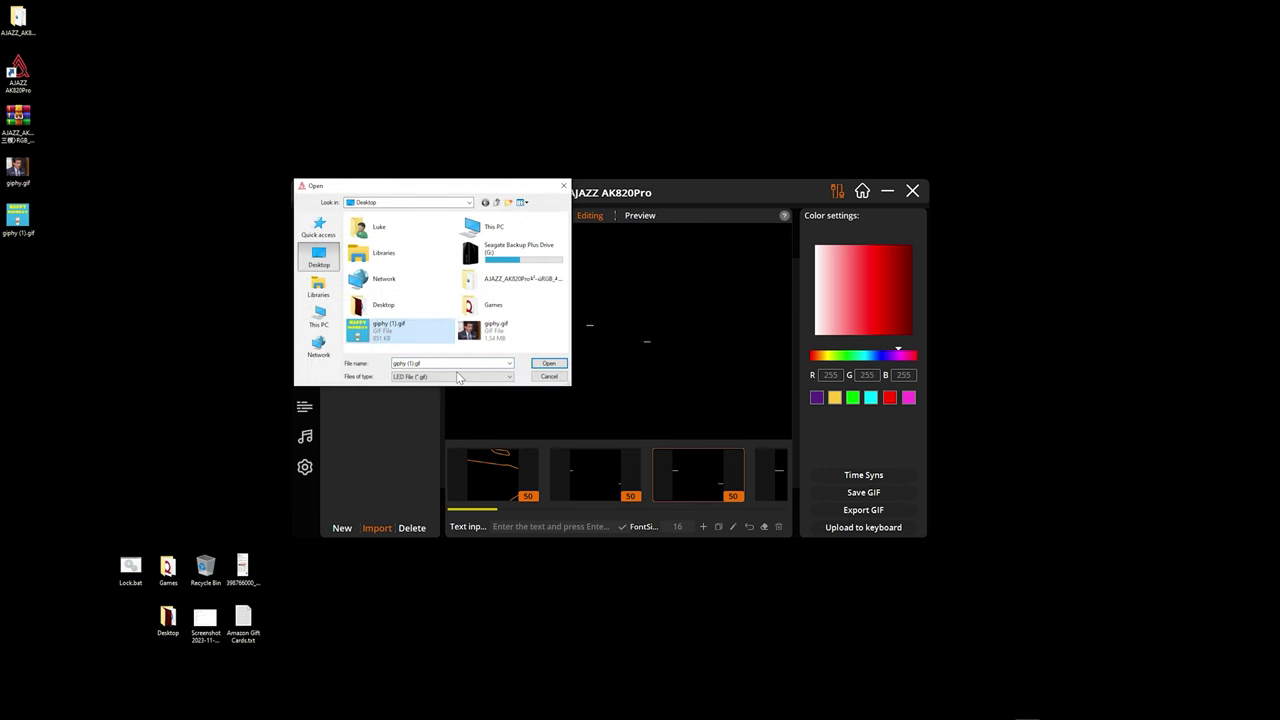
{"action": "left_click", "coordinate": [552, 364]}
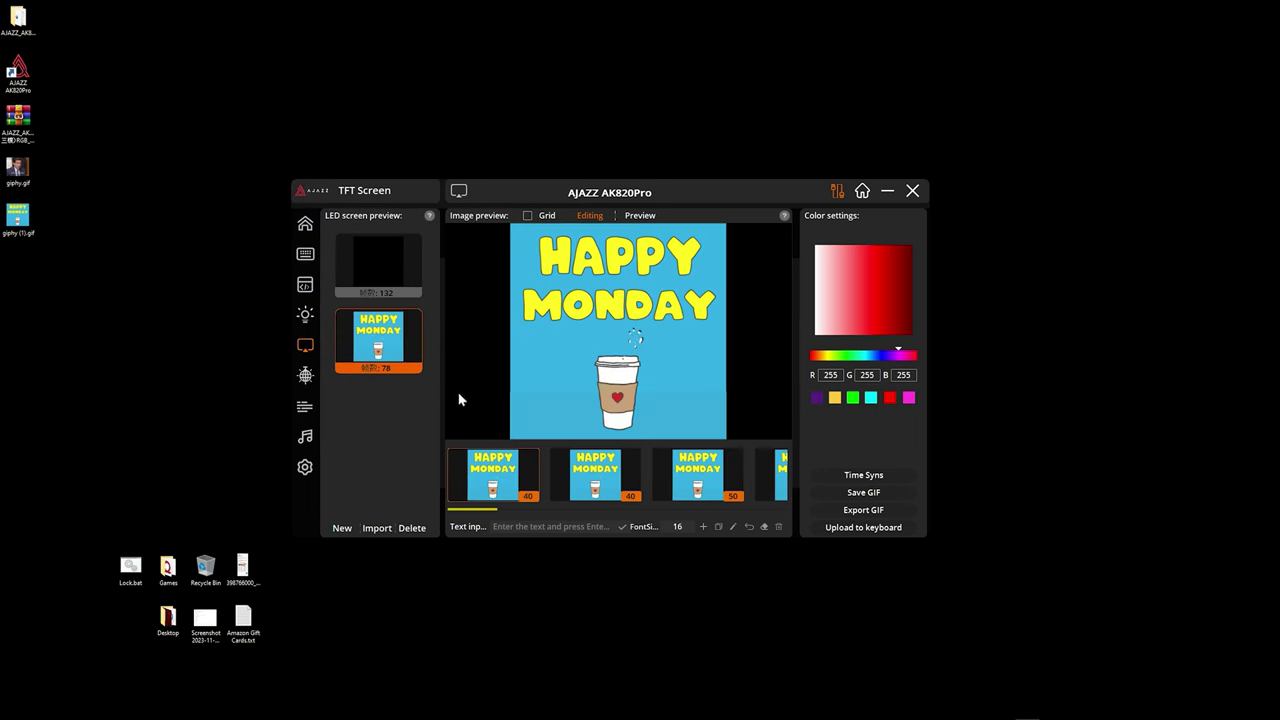
{"action": "left_click", "coordinate": [630, 216]}
Create a custom user lighting profile and select its Numeric and WASD key groups.
{"action": "left_click", "coordinate": [304, 377]}
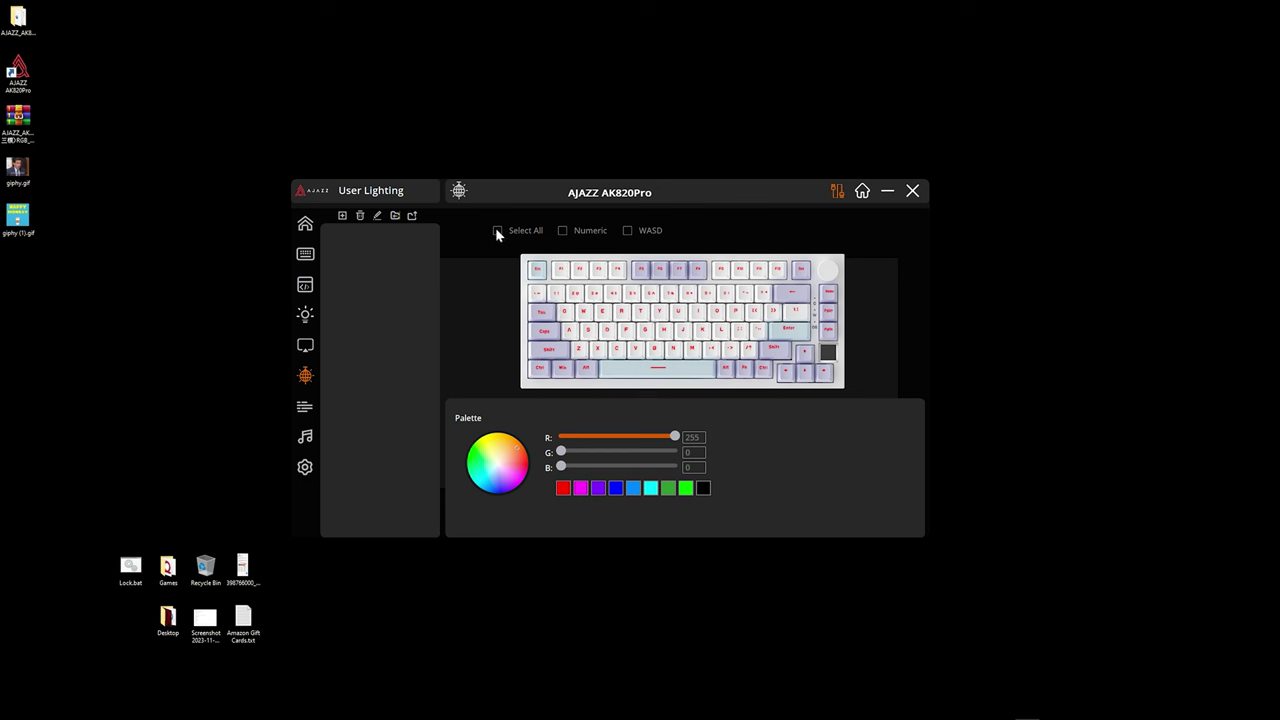
{"action": "left_click", "coordinate": [342, 216]}
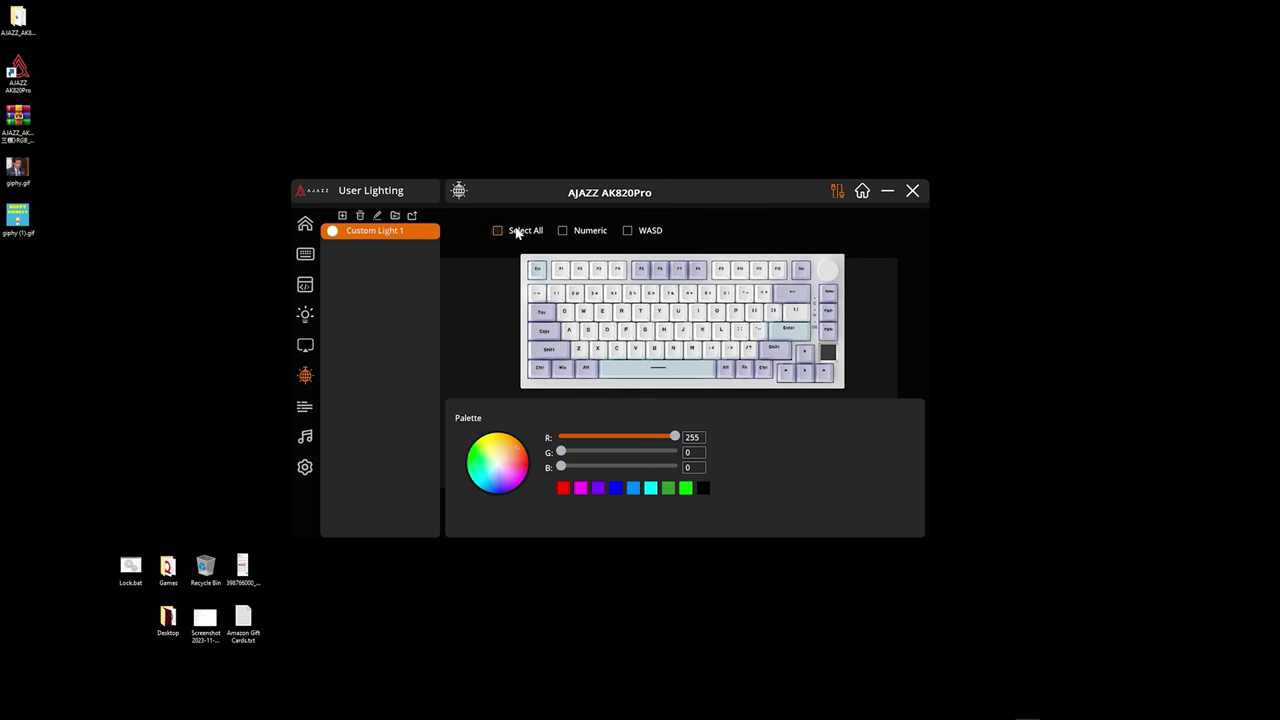
{"action": "left_click", "coordinate": [566, 231]}
{"action": "left_click", "coordinate": [627, 231]}
Set the selected keys to pink with R 254, G 92, B 253, and deselect the WASD group.
{"action": "left_click_drag", "start_coordinate": [518, 457], "coordinate": [516, 467]}
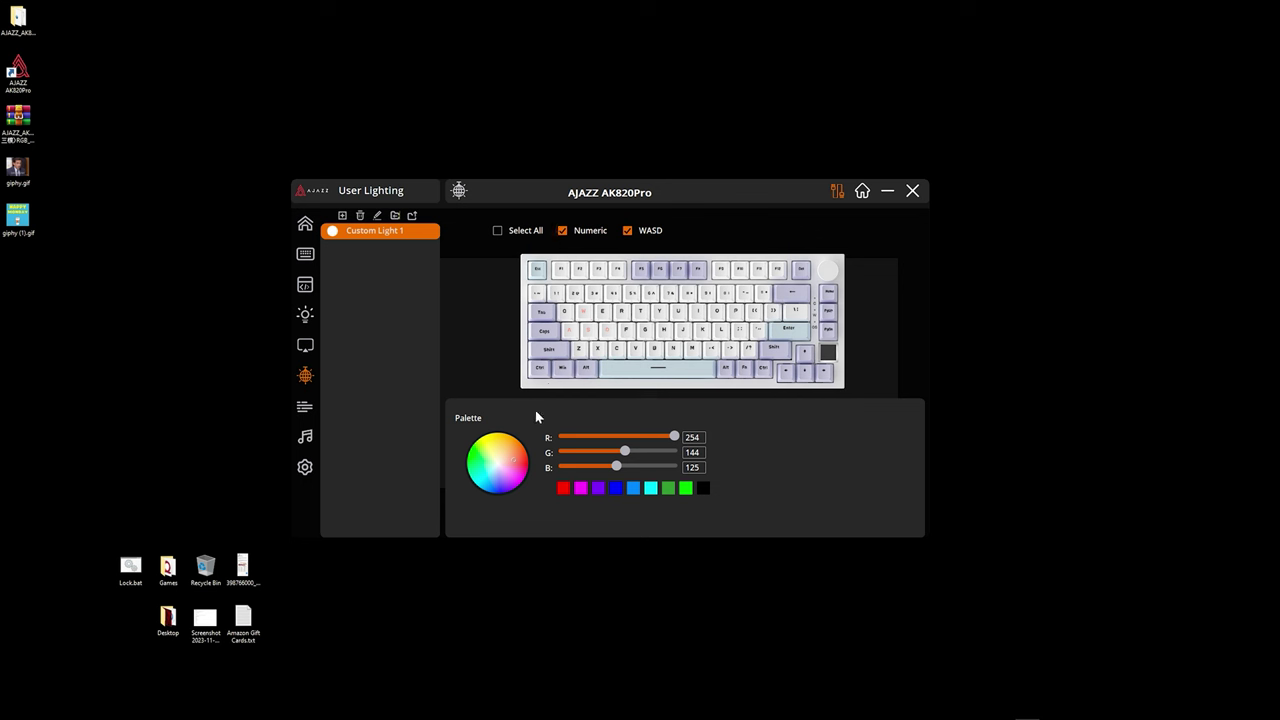
{"action": "left_click_drag", "start_coordinate": [516, 466], "coordinate": [518, 484]}
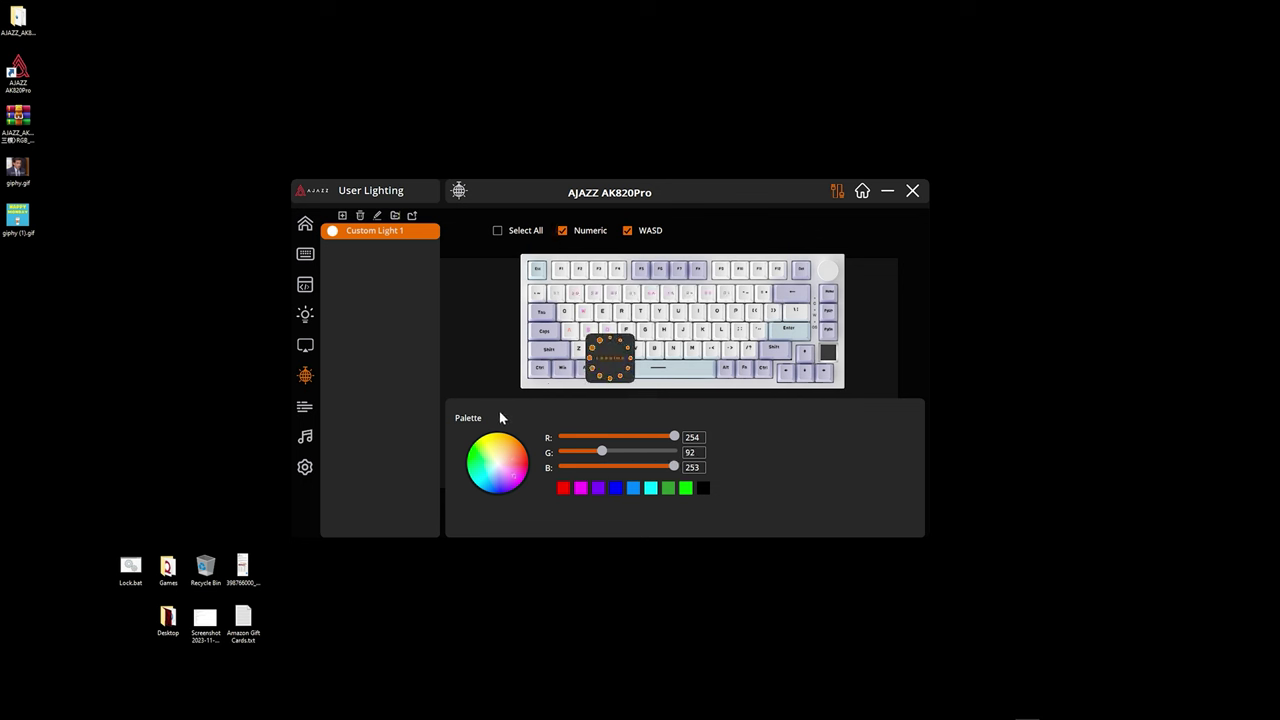
{"action": "left_click", "coordinate": [625, 231]}
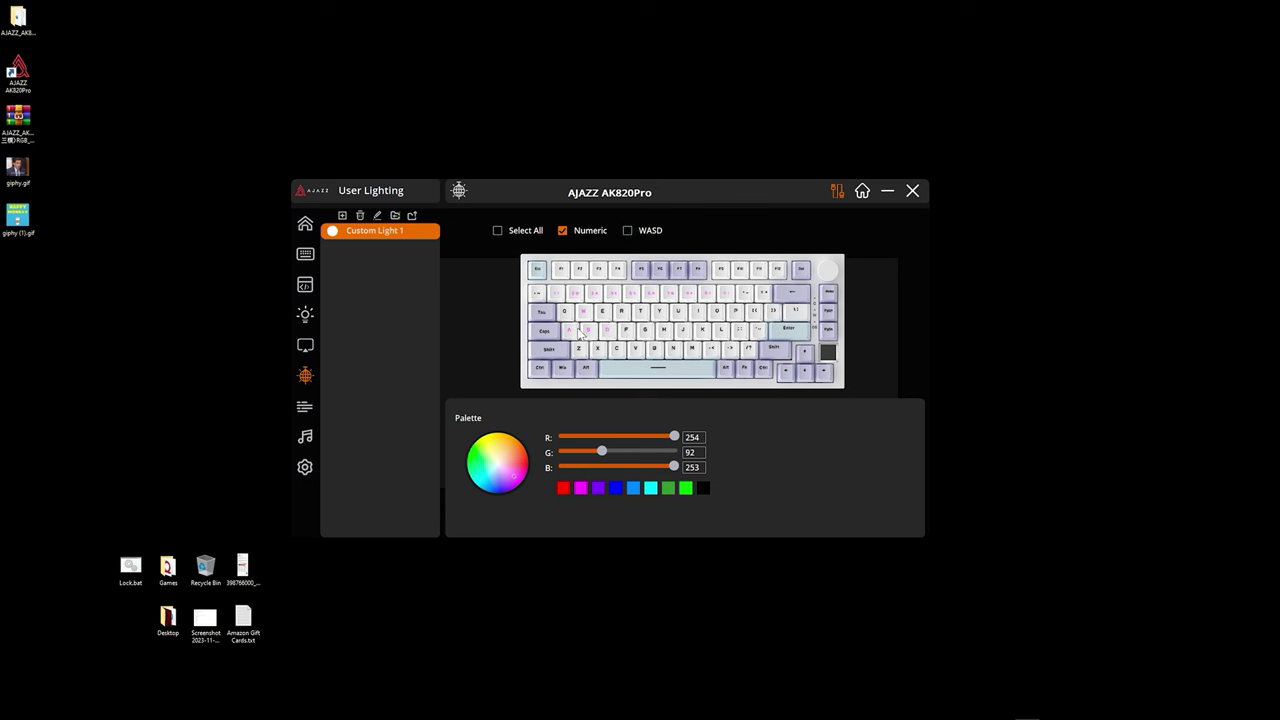
Select only the WASD key group and set its keys to blue with R 46, G 110, B 254.
{"action": "left_click", "coordinate": [563, 230]}
{"action": "left_click", "coordinate": [627, 231]}
{"action": "left_click_drag", "start_coordinate": [516, 470], "coordinate": [512, 480]}
{"action": "left_click_drag", "start_coordinate": [516, 480], "coordinate": [495, 486]}
Set all keys to near-white with R 254, G 248, B 241, and delete the Custom Light 1 profile.
{"action": "left_click", "coordinate": [498, 230]}
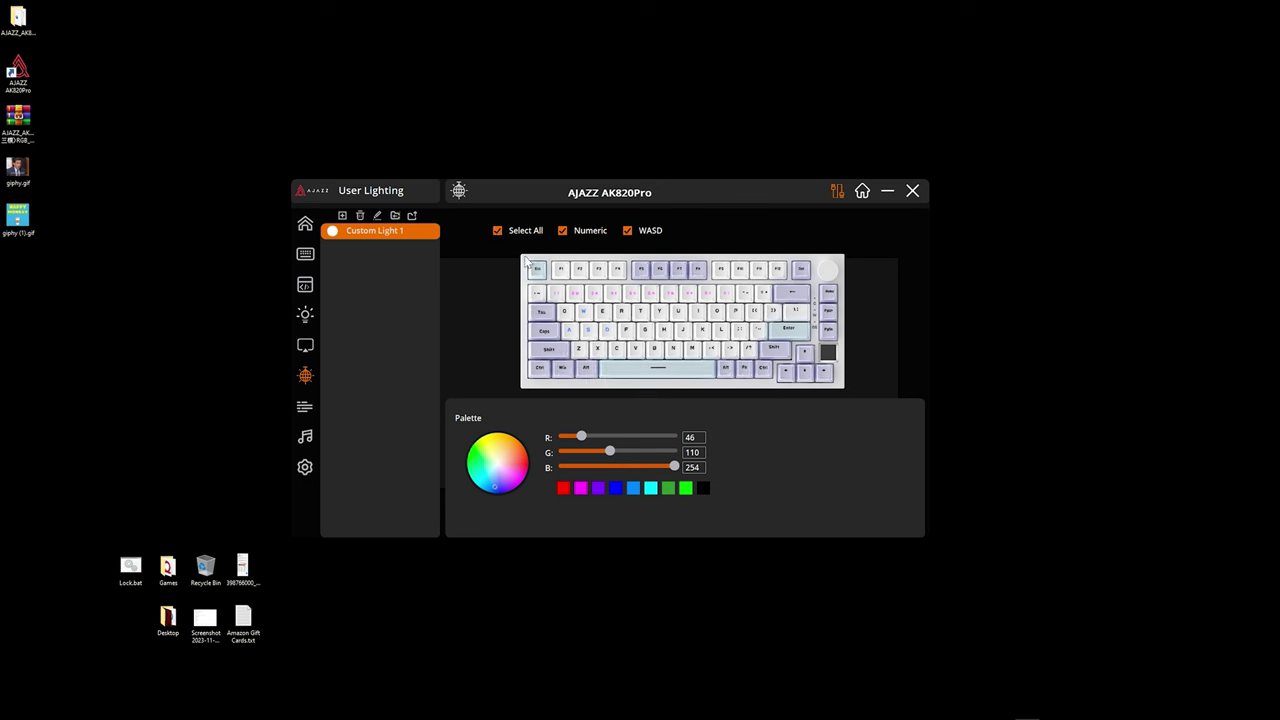
{"action": "left_click_drag", "start_coordinate": [497, 488], "coordinate": [500, 468]}
{"action": "left_click", "coordinate": [360, 215]}
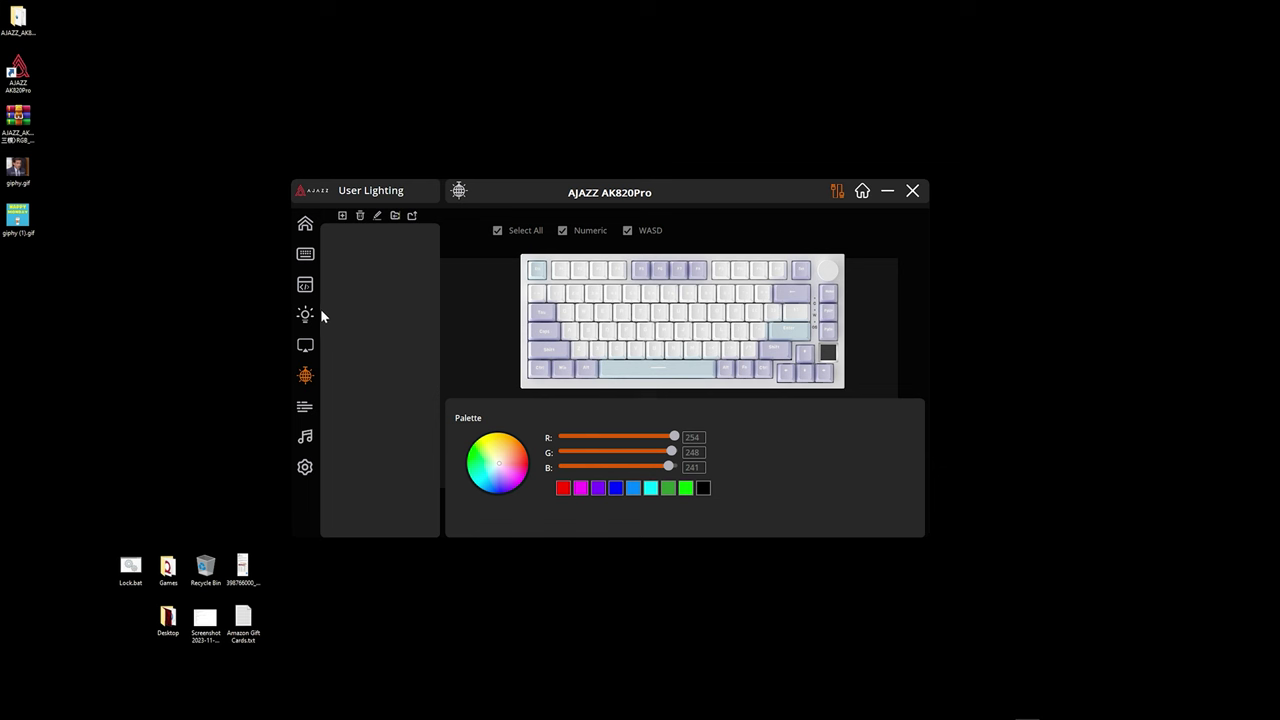
Open the real-time lighting settings, try the Following Currents and Starlight modes, and return to Static On.
{"action": "left_click", "coordinate": [304, 410]}
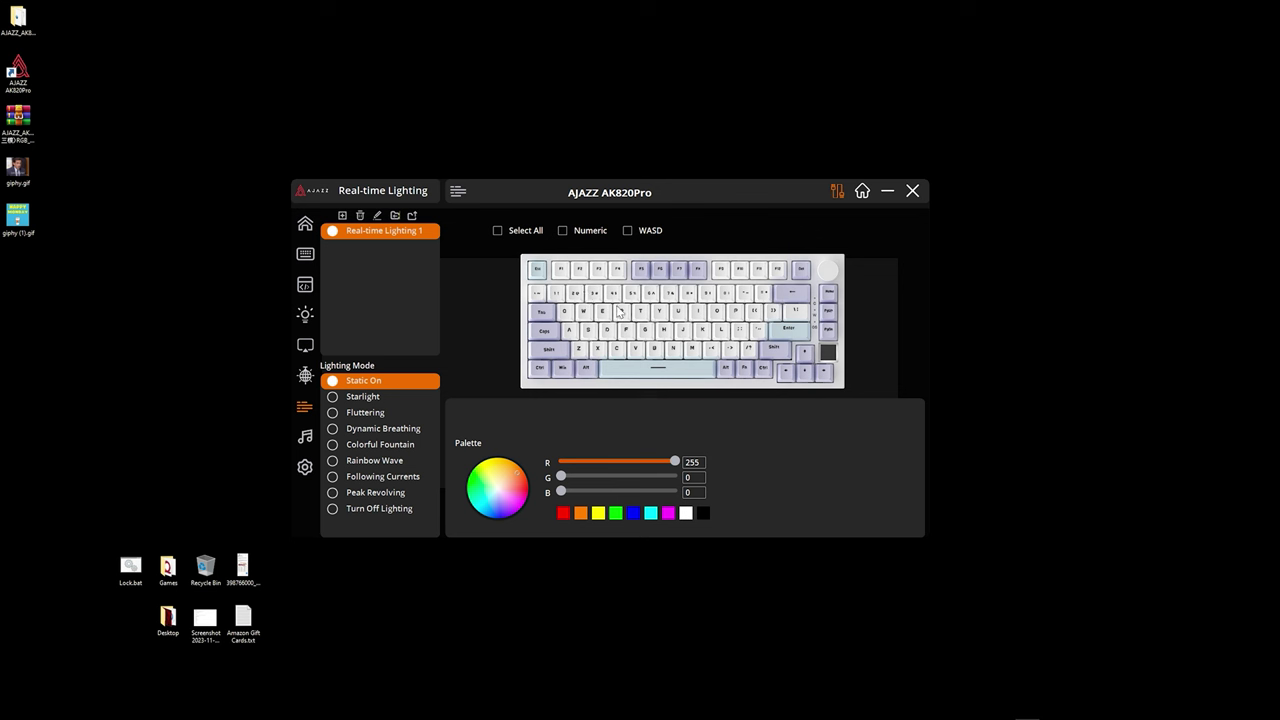
{"action": "left_click", "coordinate": [402, 477]}
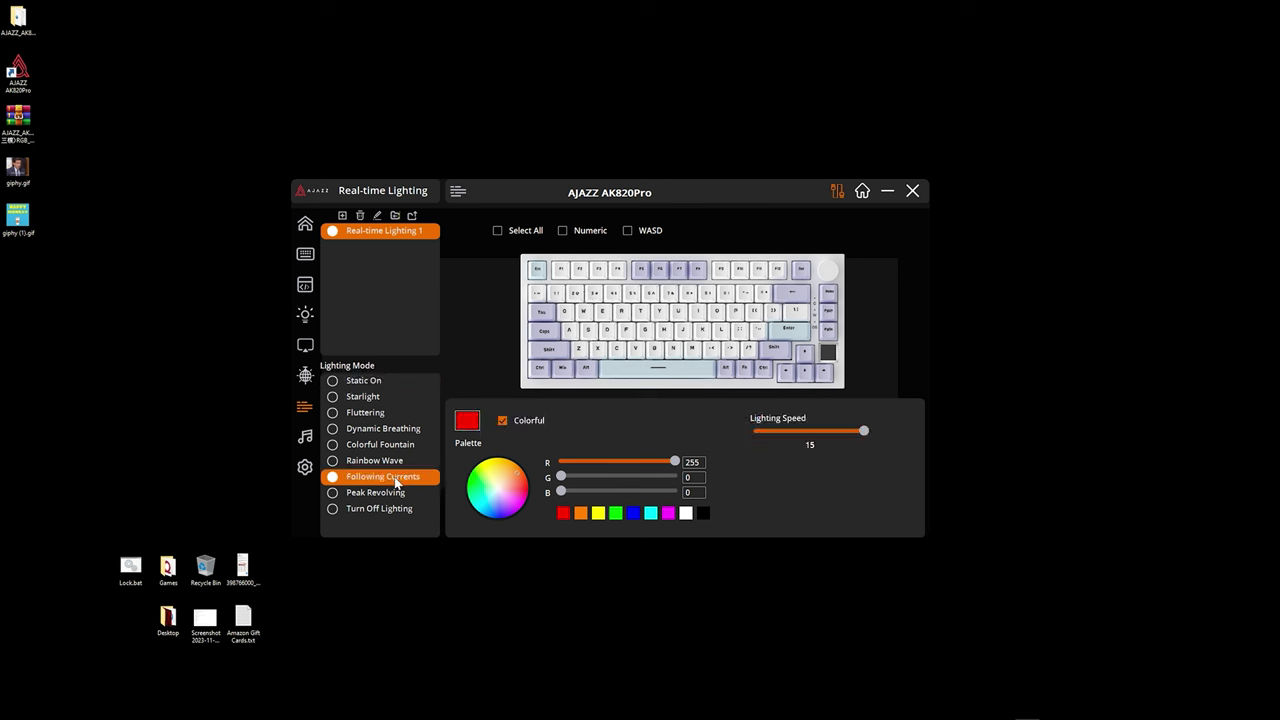
{"action": "left_click", "coordinate": [364, 399]}
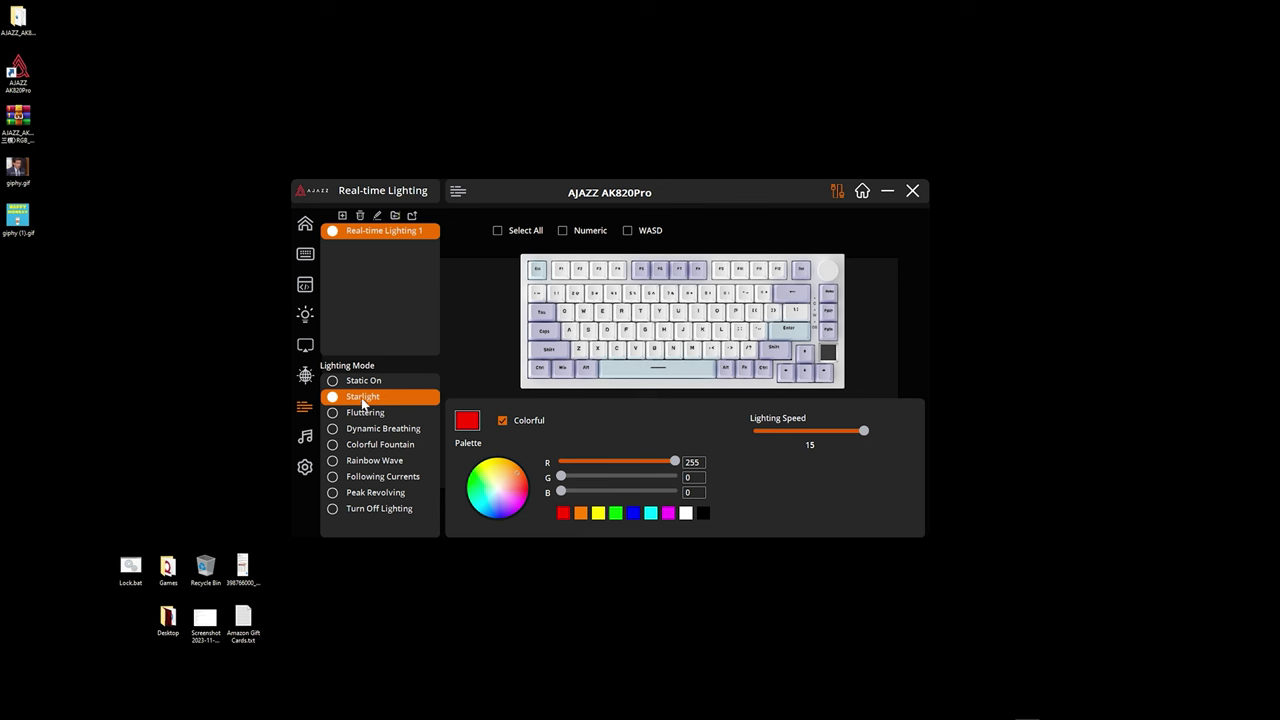
{"action": "left_click", "coordinate": [362, 381]}
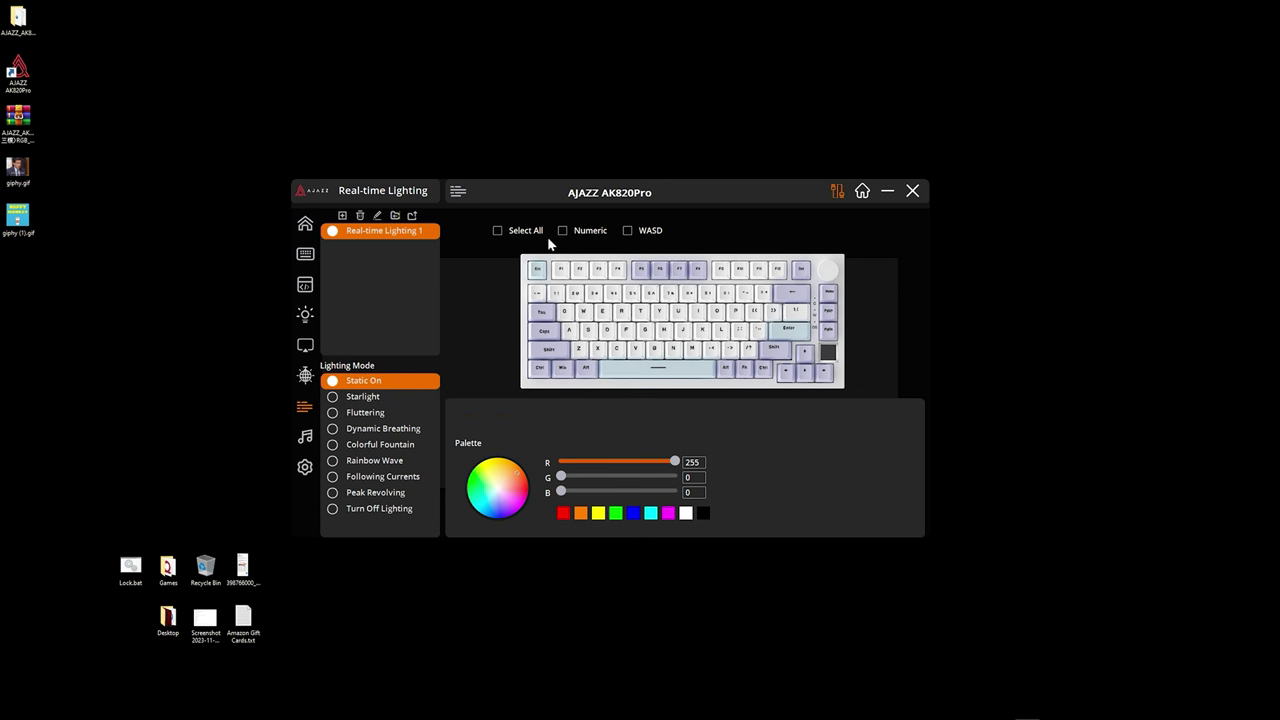
Try the Select All and Numeric key selections on the Static On real-time lighting profile.
{"action": "left_click", "coordinate": [498, 231]}
{"action": "left_click", "coordinate": [563, 230]}
{"action": "left_click", "coordinate": [502, 231]}
Switch the real-time lighting profile to Starlight with Colorful enabled, and delete the profile.
{"action": "left_click", "coordinate": [361, 398]}
{"action": "left_click", "coordinate": [505, 421]}
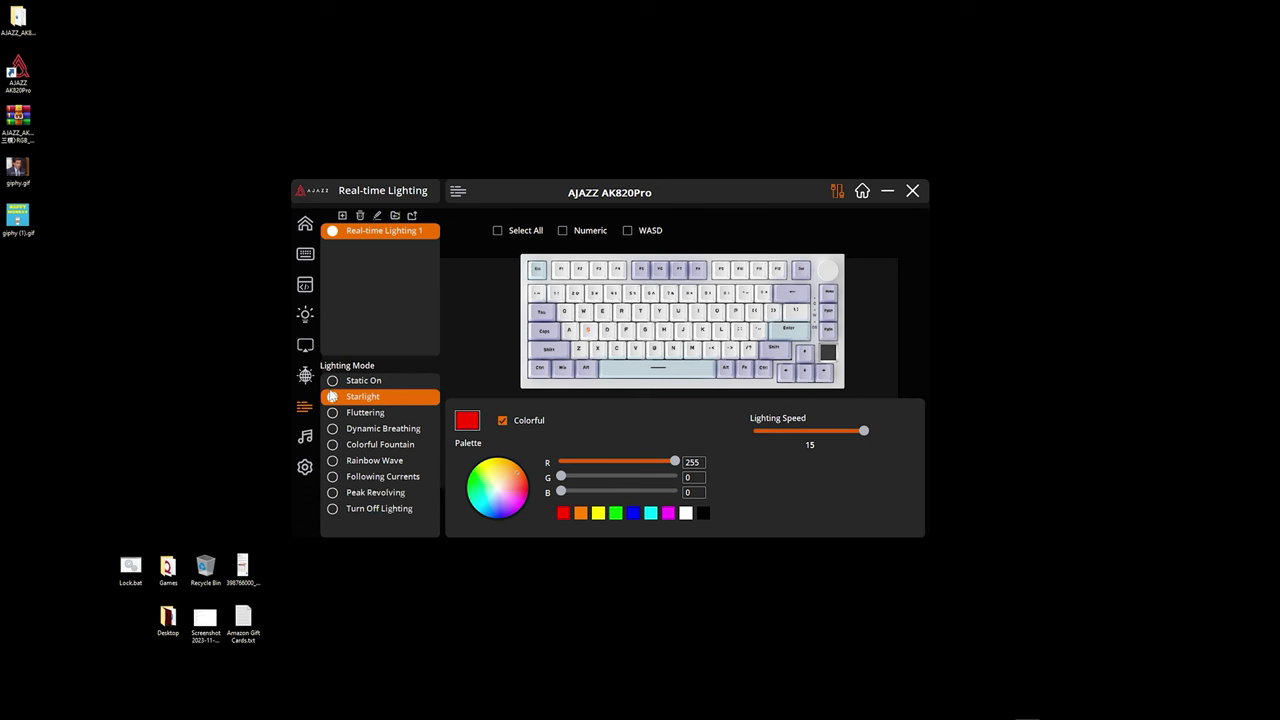
{"action": "left_click", "coordinate": [360, 216]}
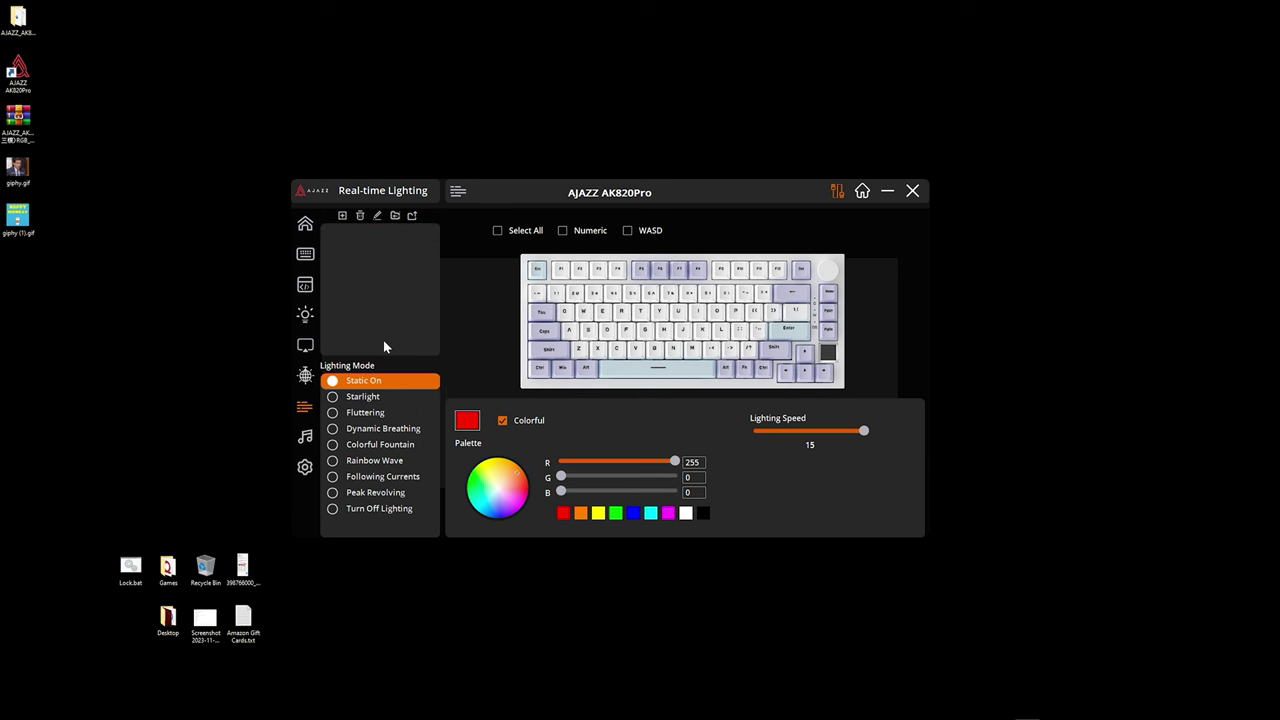
Open the music rhythm settings and view the available rhythm effects, keeping Gradient.
{"action": "left_click", "coordinate": [305, 437]}
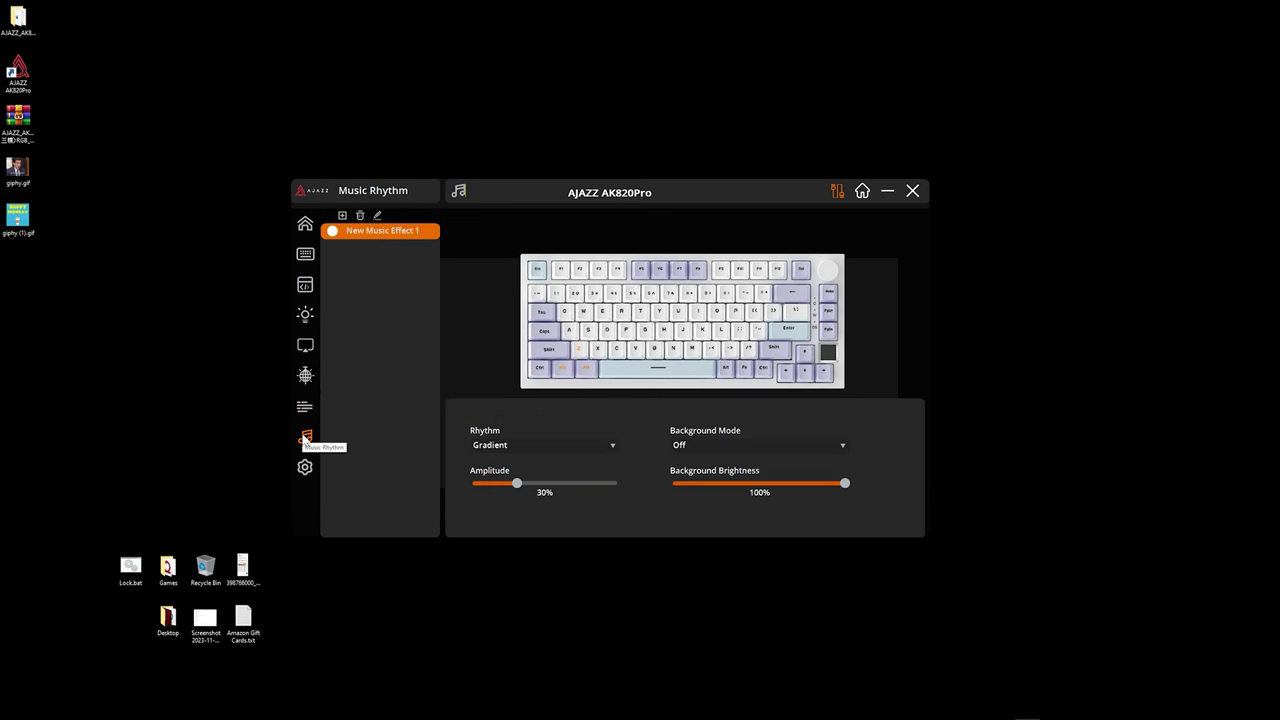
{"action": "left_click", "coordinate": [545, 442]}
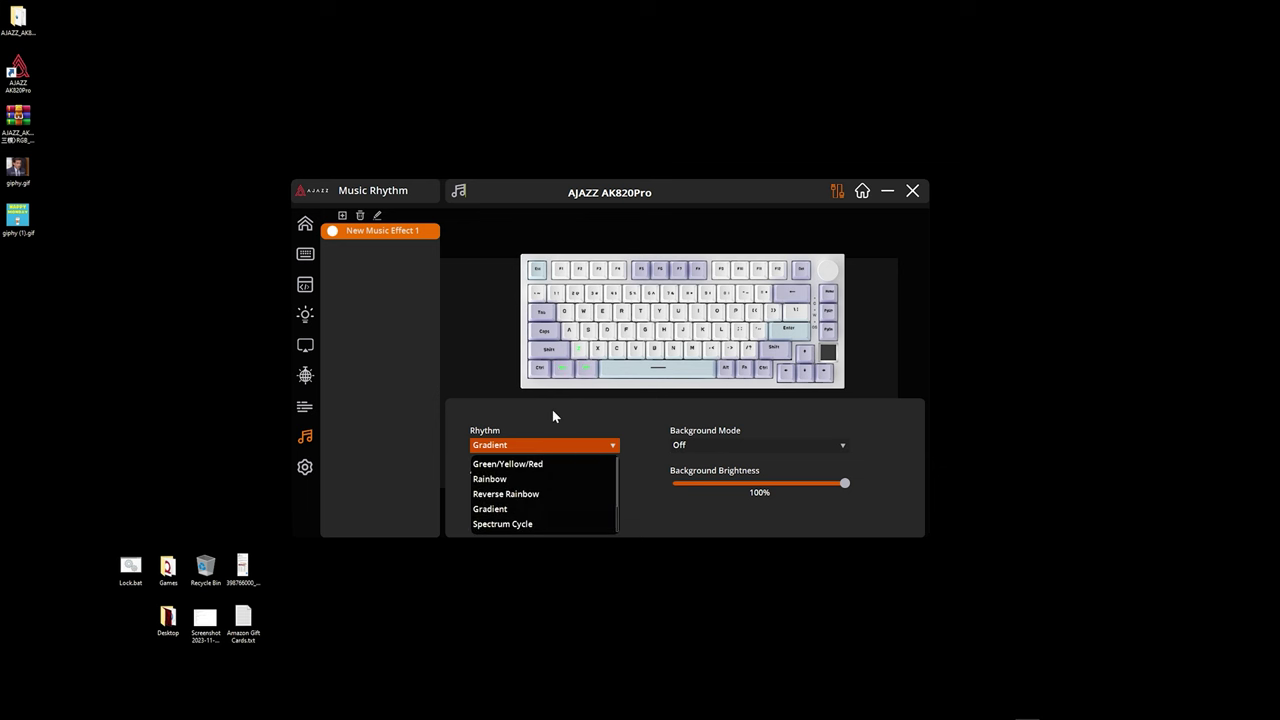
{"action": "left_click", "coordinate": [553, 416]}
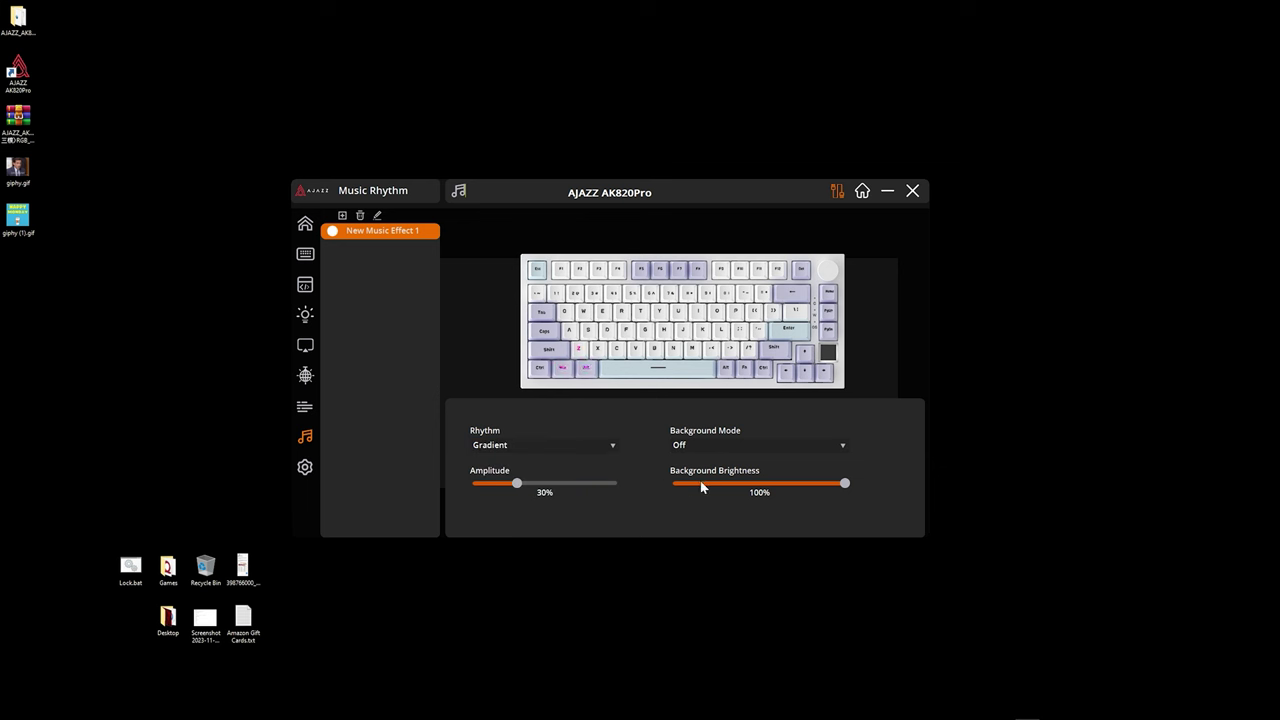
Try Yellow as the music effect's background mode and set it back to Off.
{"action": "left_click", "coordinate": [747, 451]}
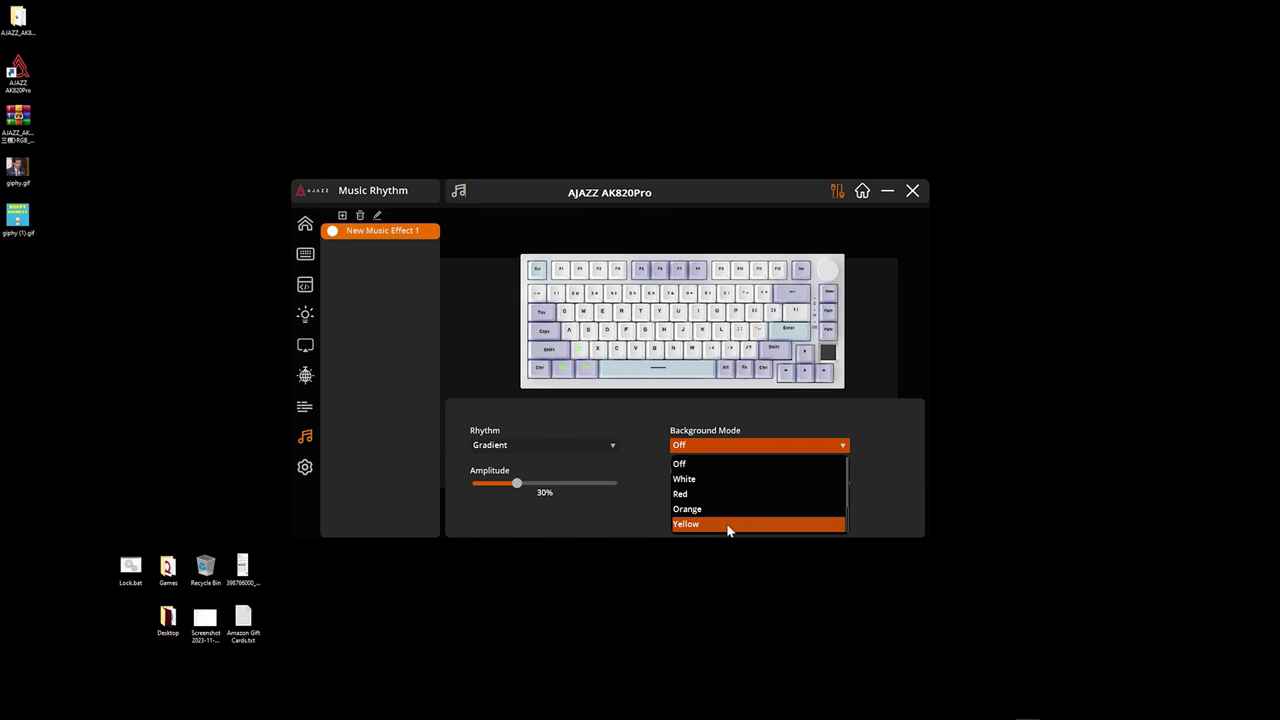
{"action": "left_click", "coordinate": [727, 528]}
{"action": "left_click", "coordinate": [735, 450]}
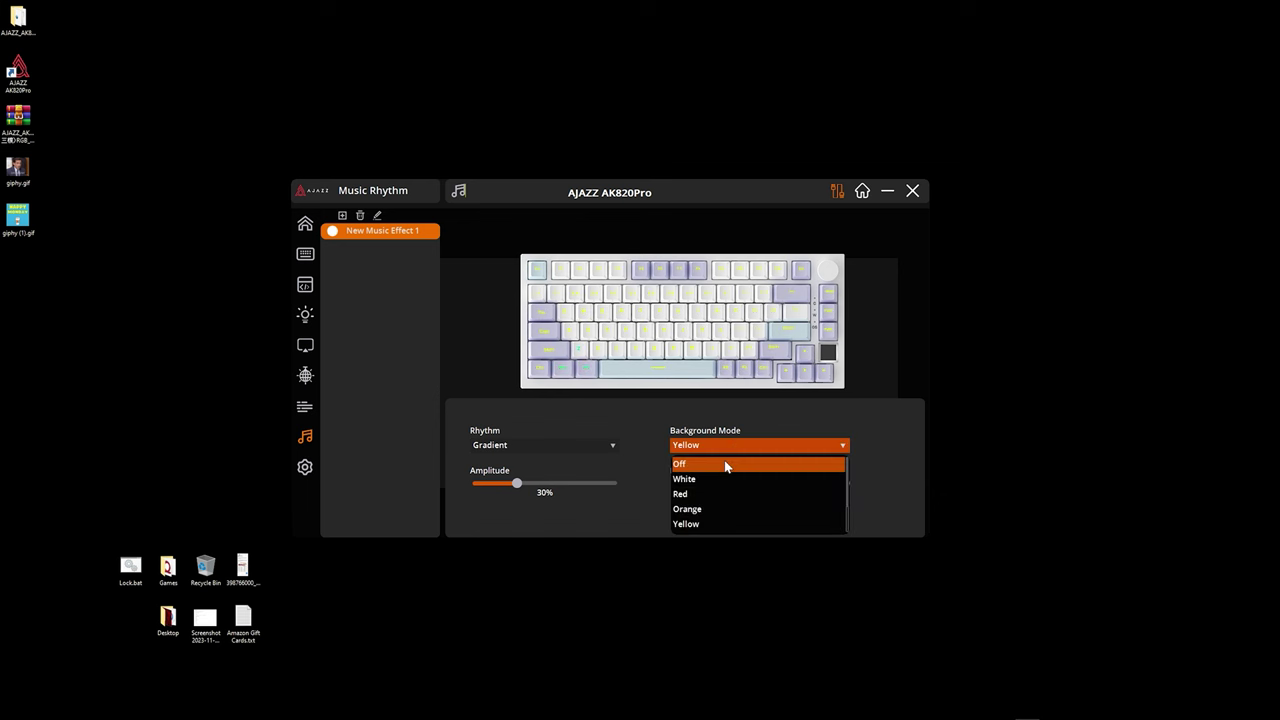
{"action": "left_click", "coordinate": [727, 467]}
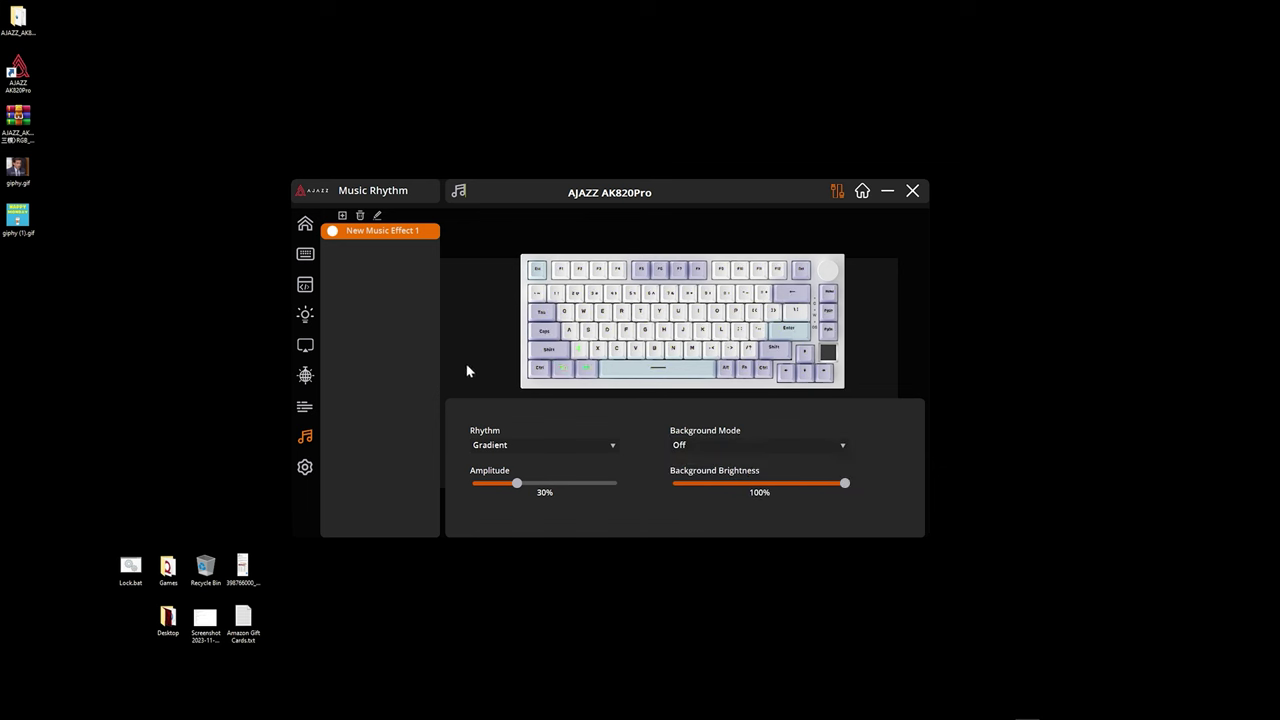
Open the system settings and view the available sleep time options without changing the setting.
{"action": "left_click", "coordinate": [309, 467]}
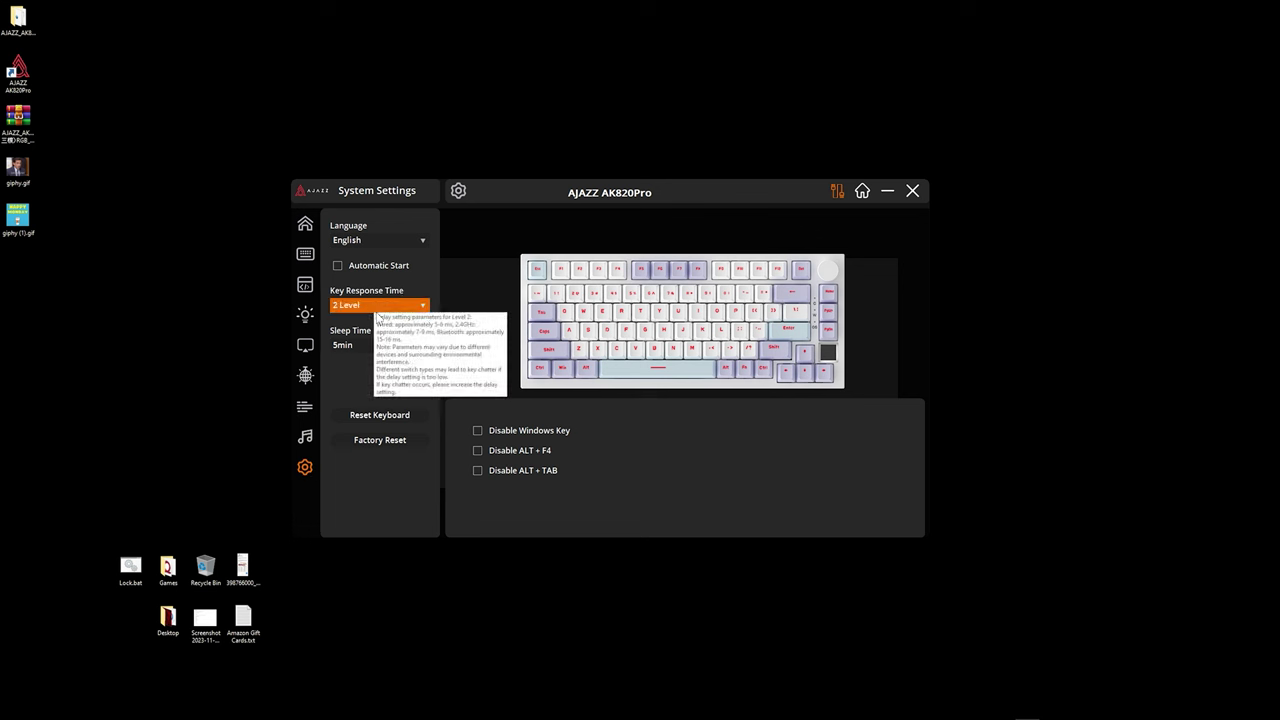
{"action": "left_click", "coordinate": [379, 346]}
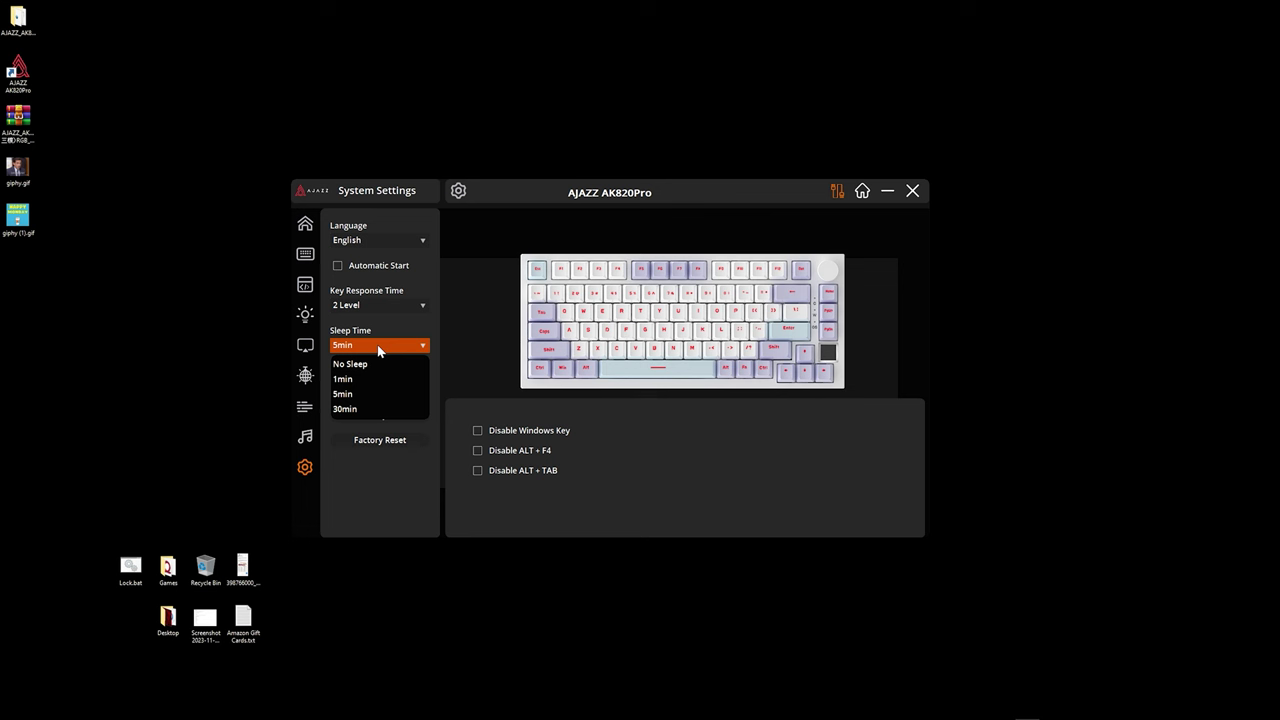
{"action": "left_click", "coordinate": [372, 484]}
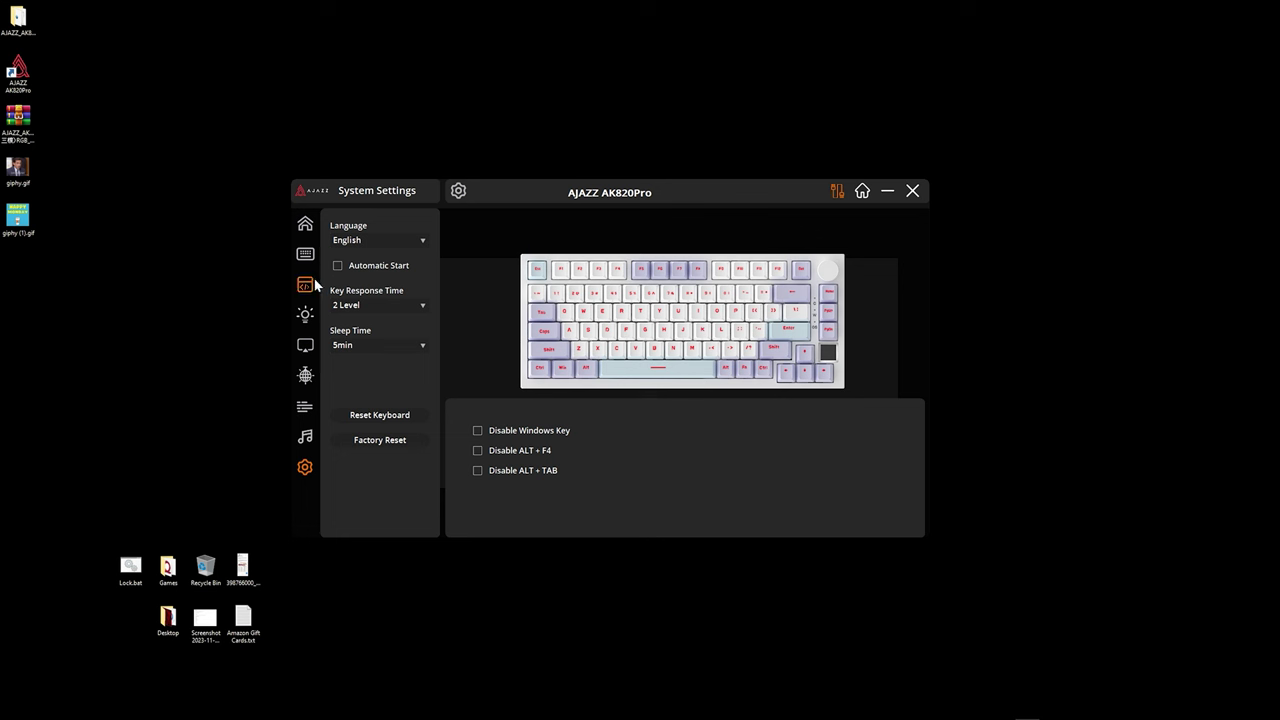
Factory-reset the keyboard and set the software language back to English, returning to the home page.
{"action": "left_click", "coordinate": [387, 452]}
{"action": "left_click", "coordinate": [572, 396]}
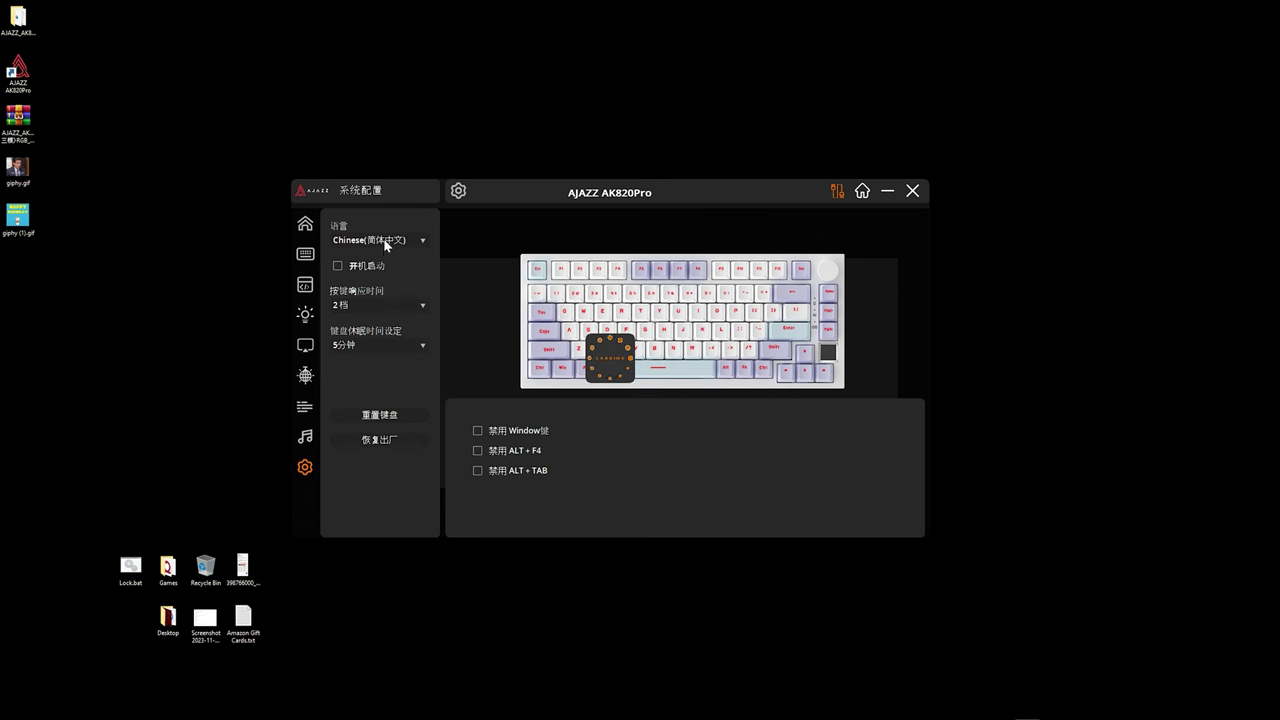
{"action": "left_click", "coordinate": [415, 247]}
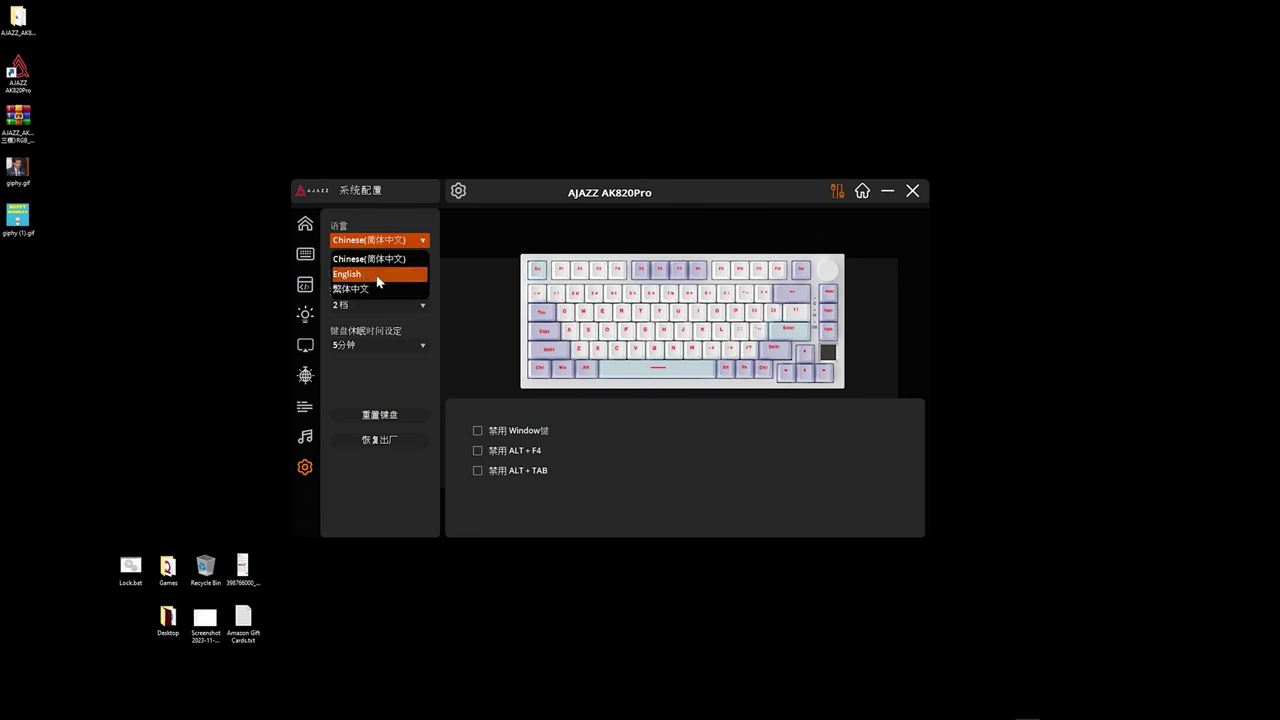
{"action": "left_click", "coordinate": [350, 271]}
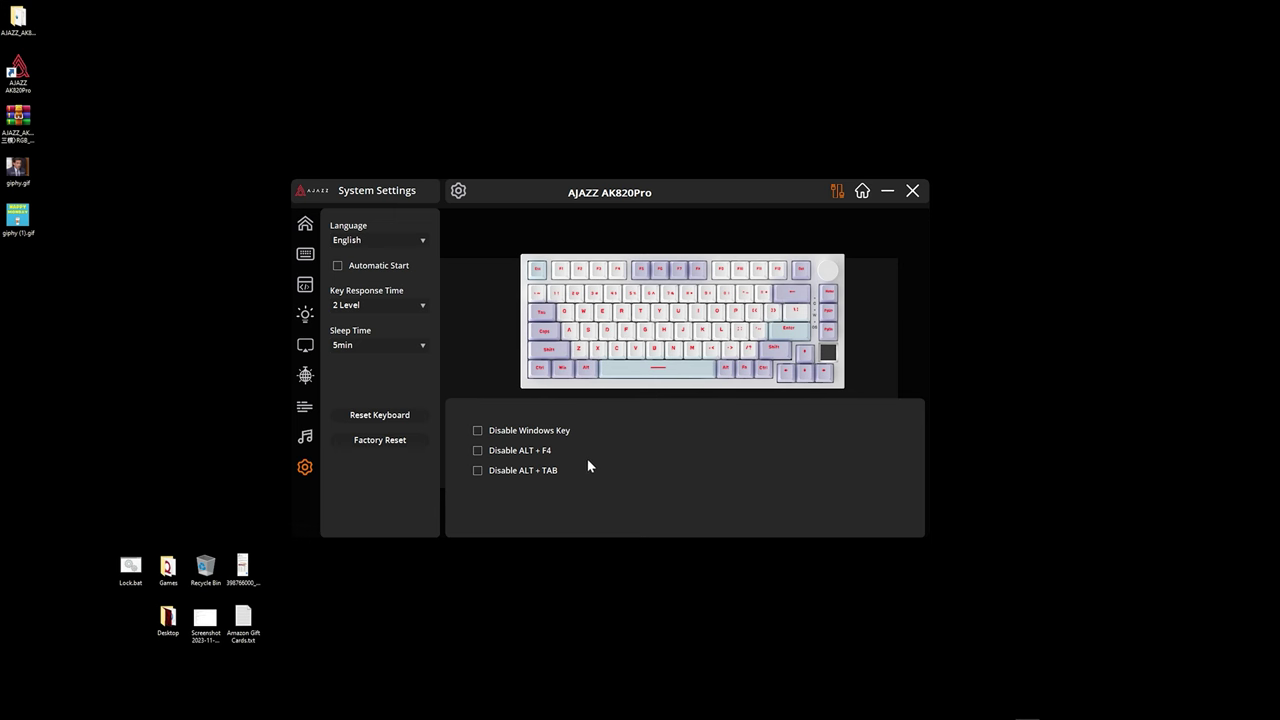
{"action": "left_click", "coordinate": [305, 224]}
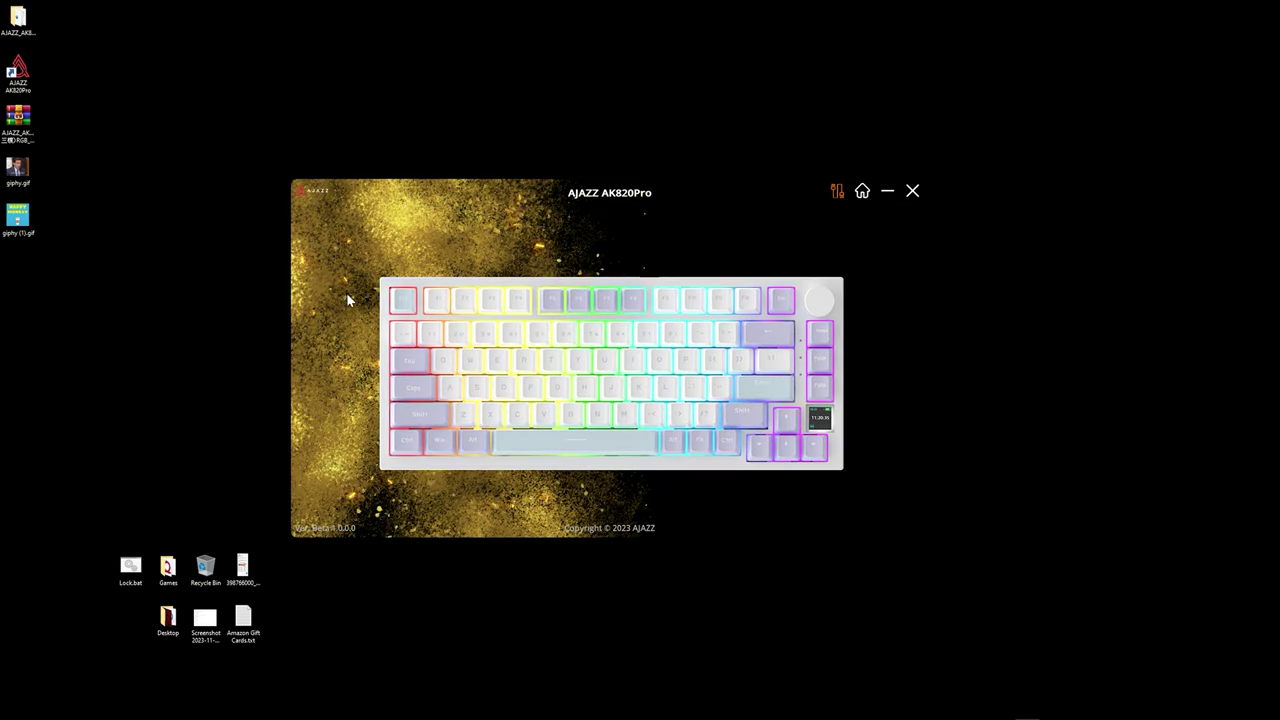